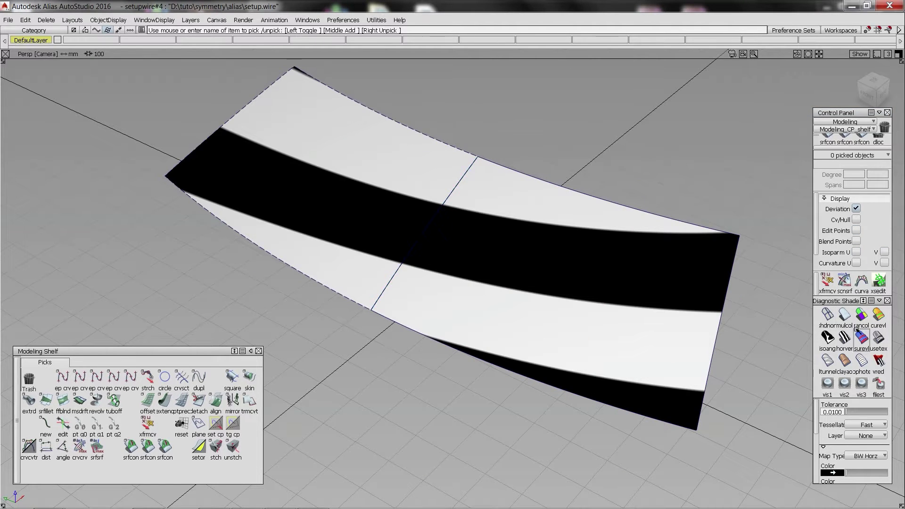
Examine the reflections across the join of the two surface halves with Showroom shading.
{"action": "key", "text": "alt+m"}
{"action": "left_click", "coordinate": [880, 338]}
{"action": "left_click_drag", "start_coordinate": [413, 282], "coordinate": [469, 284], "text": "alt+shift"}
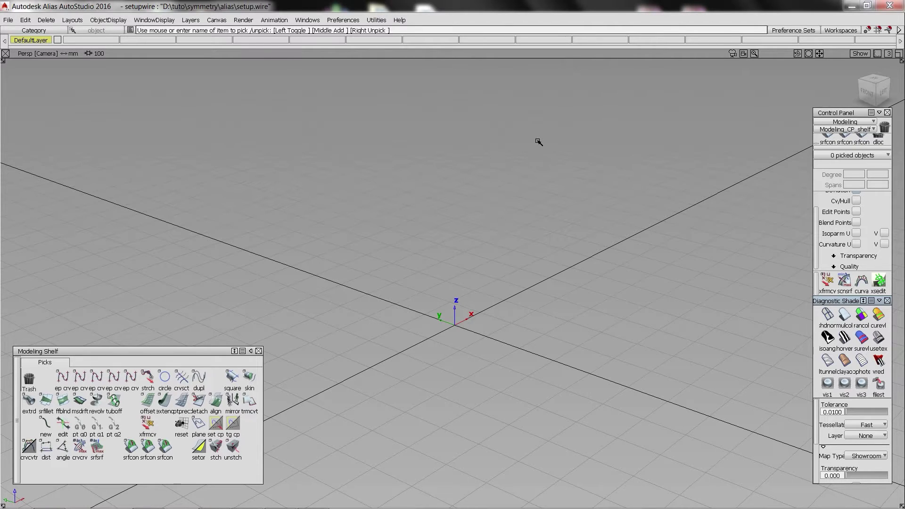
Draw a degree 2 edit-point curve in the Left view and bow its middle with an added stretch handle.
{"action": "key", "text": "F6"}
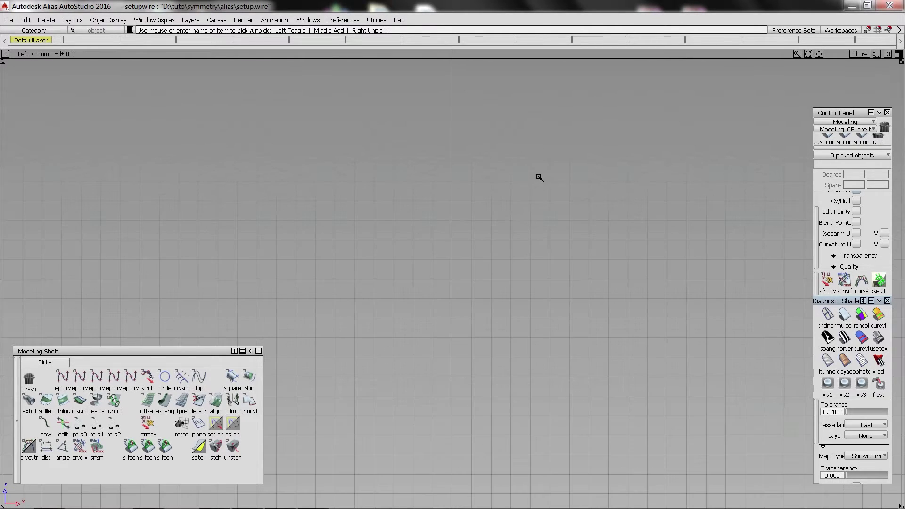
{"action": "middle_click_drag", "start_coordinate": [511, 189], "coordinate": [398, 180], "text": "ctrl+shift"}
{"action": "left_click", "coordinate": [373, 220]}
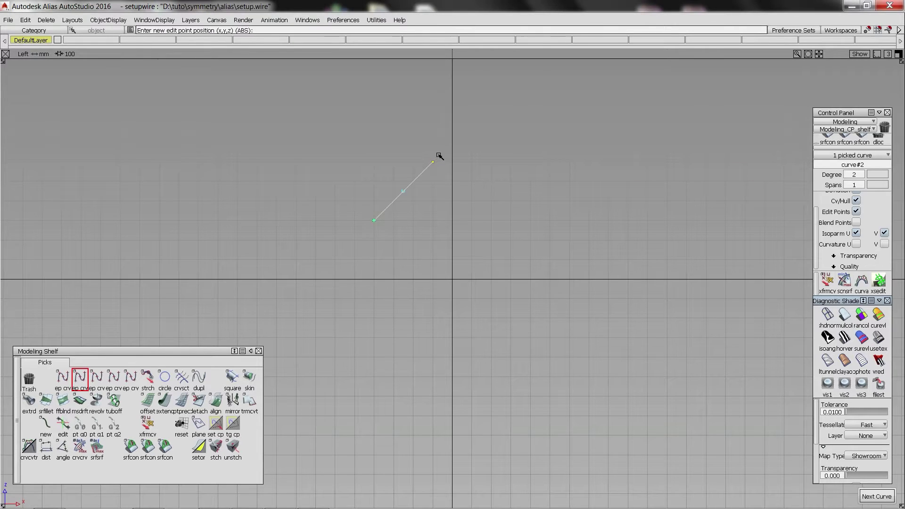
{"action": "left_click", "coordinate": [452, 122]}
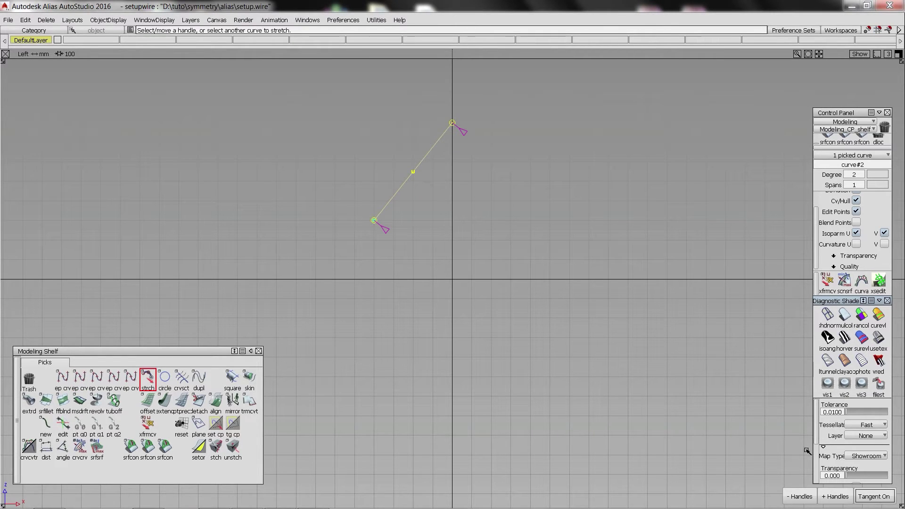
{"action": "left_click", "coordinate": [829, 495]}
{"action": "left_click_drag", "start_coordinate": [545, 244], "coordinate": [538, 234]}
Duplicate the bowed curve in the perspective view and move the copy along the Y axis, away from the original.
{"action": "key", "text": "F8"}
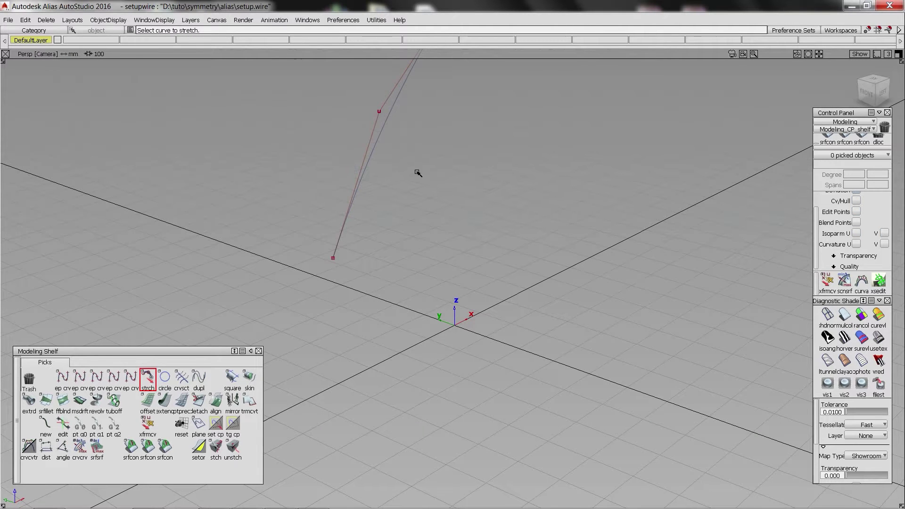
{"action": "left_click_drag", "start_coordinate": [347, 208], "coordinate": [490, 222], "text": "alt+shift"}
{"action": "middle_click_drag", "start_coordinate": [490, 222], "coordinate": [498, 218], "text": "alt+shift"}
{"action": "left_click_drag", "start_coordinate": [344, 245], "coordinate": [370, 222], "text": "ctrl+shift"}
{"action": "left_click", "coordinate": [375, 219]}
{"action": "key", "text": "ctrl+c"}
{"action": "key", "text": "ctrl+v"}
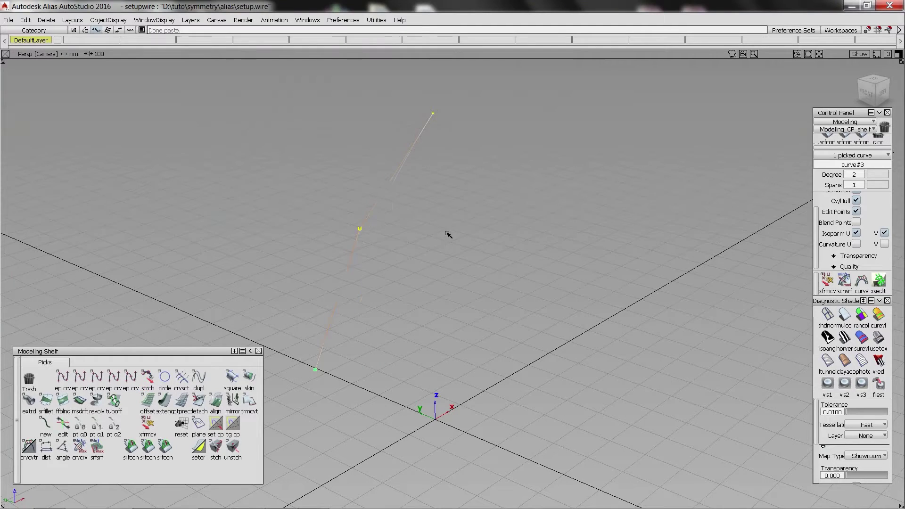
{"action": "left_click_drag", "start_coordinate": [462, 276], "coordinate": [467, 195], "text": "ctrl+shift"}
{"action": "middle_click_drag", "start_coordinate": [363, 189], "coordinate": [577, 243]}
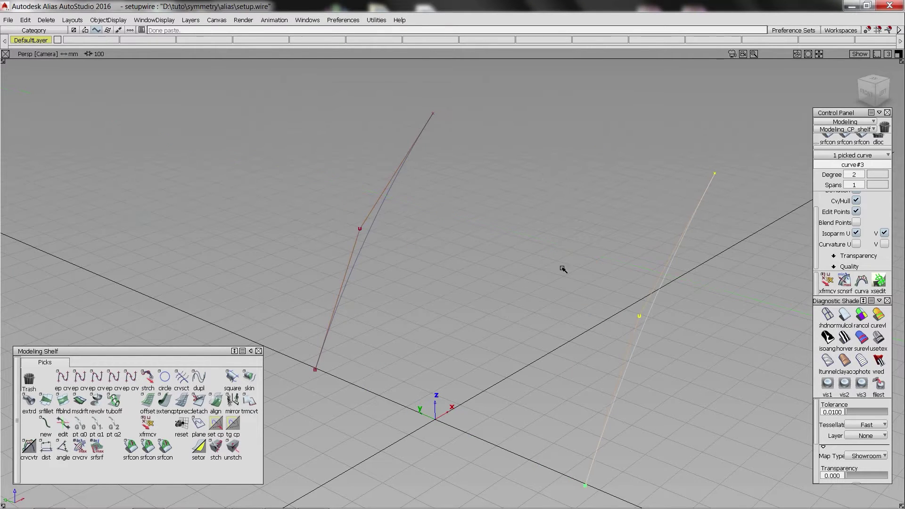
Stretch the lower end of the copied curve inward, and scale and reposition the copy so it is shorter than the original.
{"action": "key", "text": "s"}
{"action": "left_click_drag", "start_coordinate": [585, 486], "coordinate": [612, 466]}
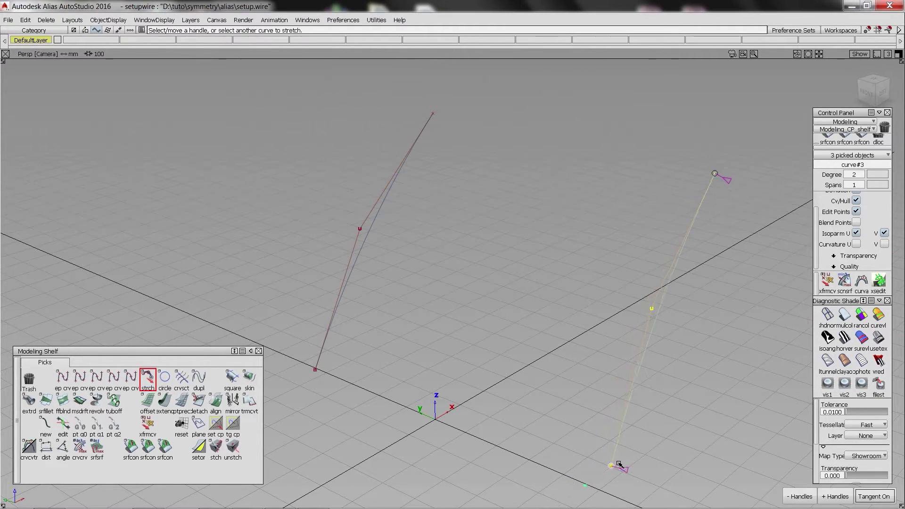
{"action": "left_click_drag", "start_coordinate": [619, 377], "coordinate": [614, 286], "text": "ctrl+shift"}
{"action": "middle_click_drag", "start_coordinate": [615, 287], "coordinate": [613, 203], "text": "ctrl+shift"}
{"action": "left_click_drag", "start_coordinate": [652, 213], "coordinate": [722, 184]}
{"action": "middle_click_drag", "start_coordinate": [722, 184], "coordinate": [752, 182], "text": "ctrl+shift"}
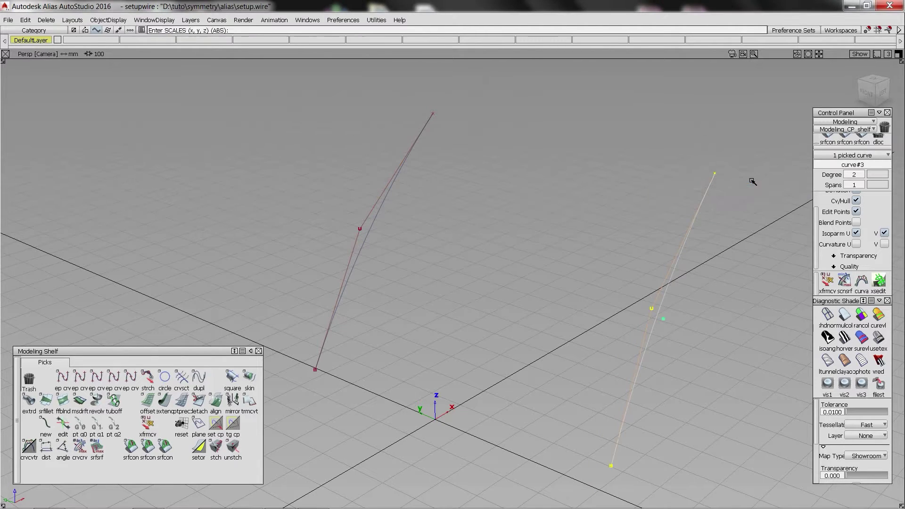
{"action": "right_click_drag", "start_coordinate": [751, 182], "coordinate": [726, 196]}
{"action": "middle_click_drag", "start_coordinate": [726, 196], "coordinate": [710, 214], "text": "ctrl+shift"}
{"action": "mouse_move", "coordinate": [709, 213]}
{"action": "left_mouse_down"}
{"action": "mouse_move", "coordinate": [754, 184]}
{"action": "mouse_move", "coordinate": [669, 201]}
{"action": "left_mouse_up"}
Draw a degree 2 curve joining the upper ends of the two side curves and move its middle CV for a slight bow.
{"action": "key", "text": "2"}
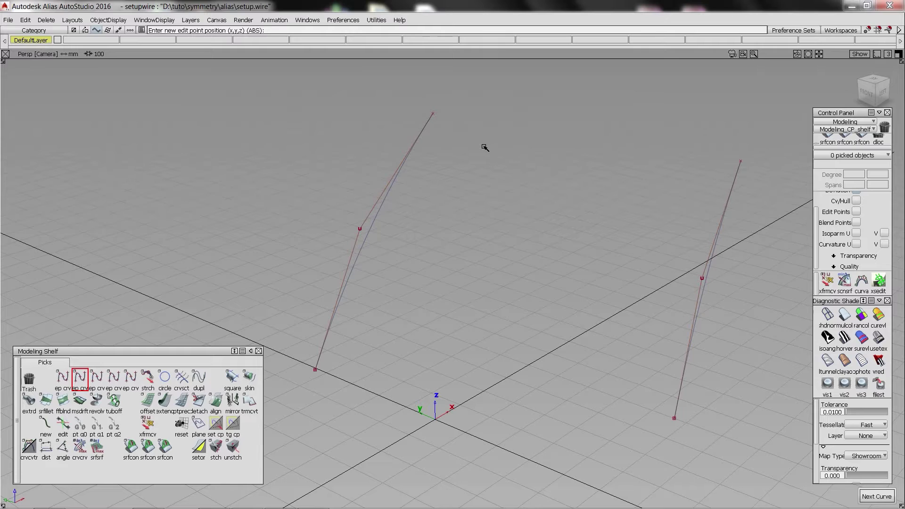
{"action": "left_click", "coordinate": [431, 118]}
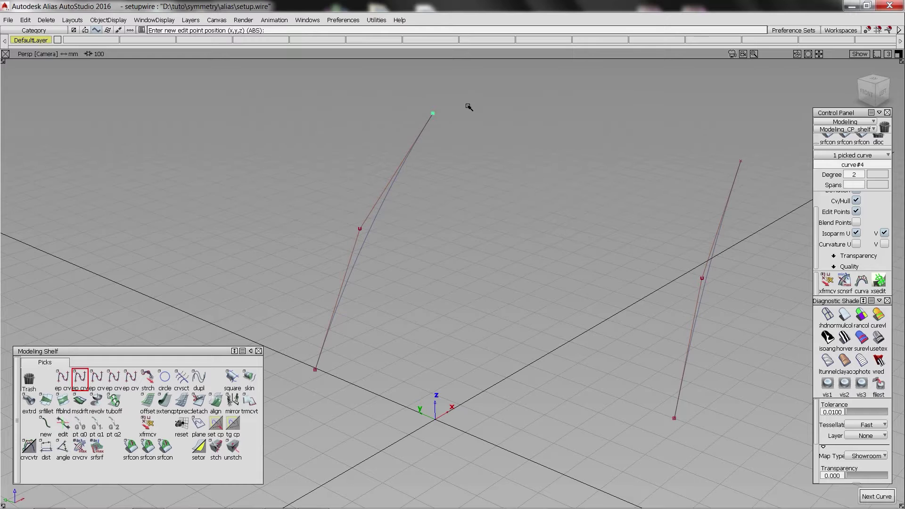
{"action": "middle_click_drag", "start_coordinate": [468, 106], "coordinate": [700, 214]}
{"action": "left_click_drag", "start_coordinate": [700, 214], "coordinate": [721, 186], "text": "ctrl+shift"}
{"action": "left_click", "coordinate": [721, 148], "text": "ctrl"}
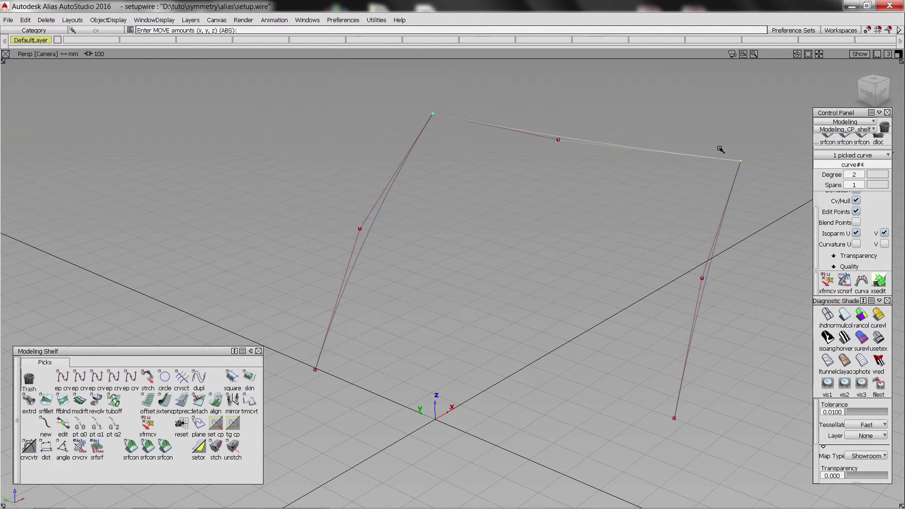
{"action": "left_click_drag", "start_coordinate": [552, 271], "coordinate": [543, 210], "text": "ctrl+shift"}
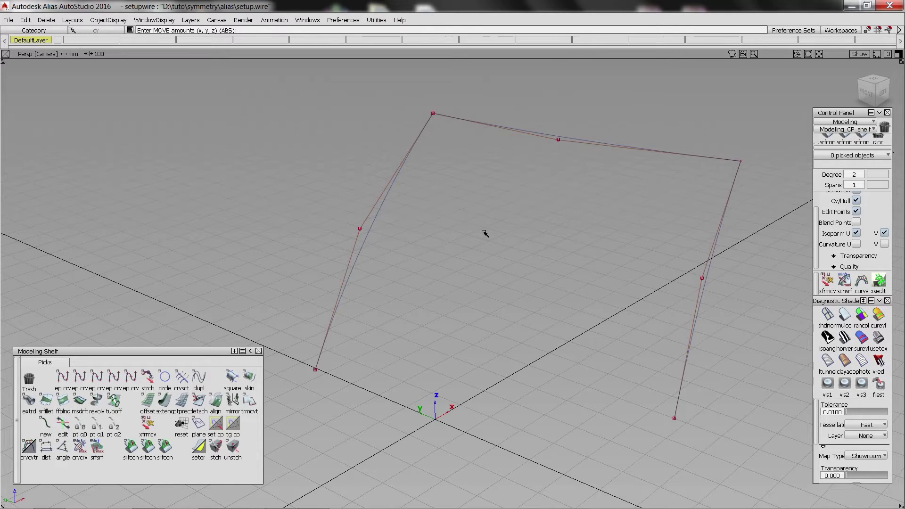
Draw a degree 2 edit-point curve connecting the lower ends of the two side curves.
{"action": "left_click", "coordinate": [80, 378]}
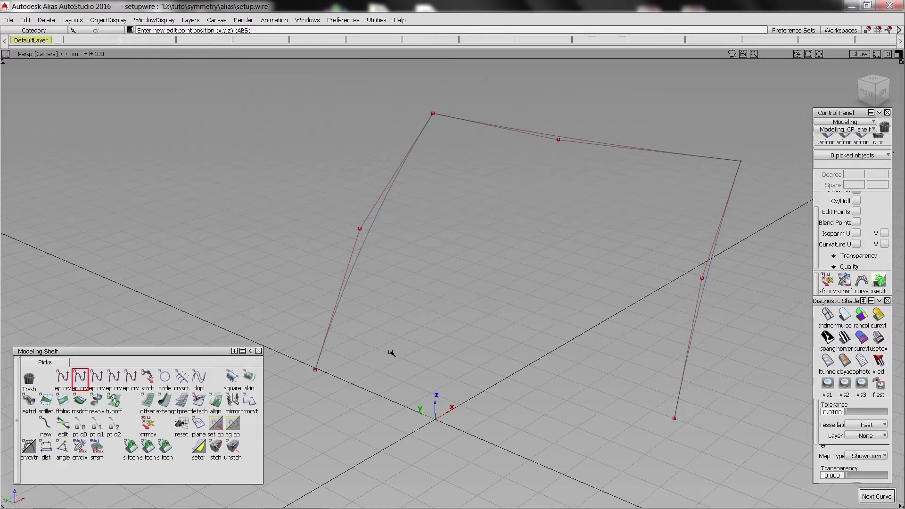
{"action": "left_click", "coordinate": [336, 379]}
{"action": "left_click", "coordinate": [646, 416]}
{"action": "left_click_drag", "start_coordinate": [423, 408], "coordinate": [409, 345], "text": "ctrl+shift"}
Draw a degree 1 construction line from the lower end of the first curve, running outward parallel to the Y axis.
{"action": "left_click", "coordinate": [63, 378]}
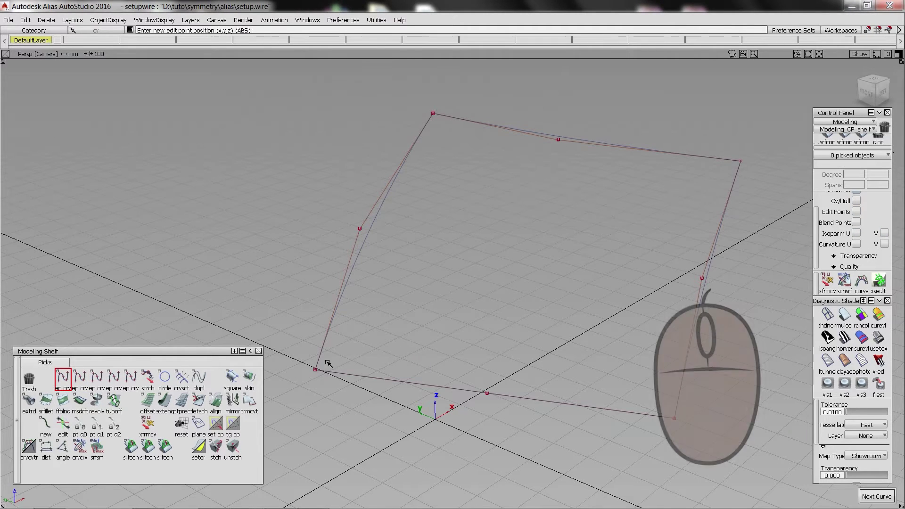
{"action": "middle_click_drag", "start_coordinate": [324, 366], "coordinate": [206, 321]}
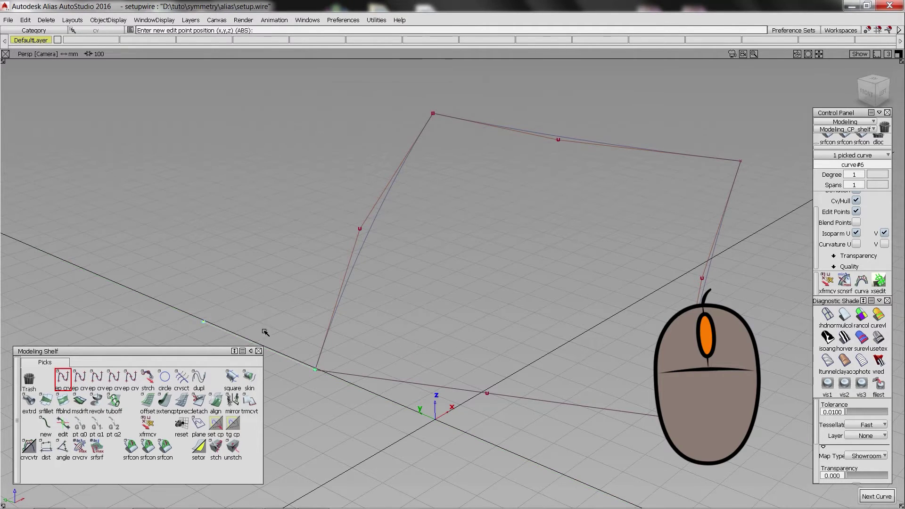
{"action": "left_click_drag", "start_coordinate": [267, 330], "coordinate": [283, 264], "text": "ctrl+shift"}
Align the lower curve to the degree 1 construction line with G1 continuity.
{"action": "right_click_drag", "start_coordinate": [321, 259], "coordinate": [307, 272], "text": "ctrl+shift"}
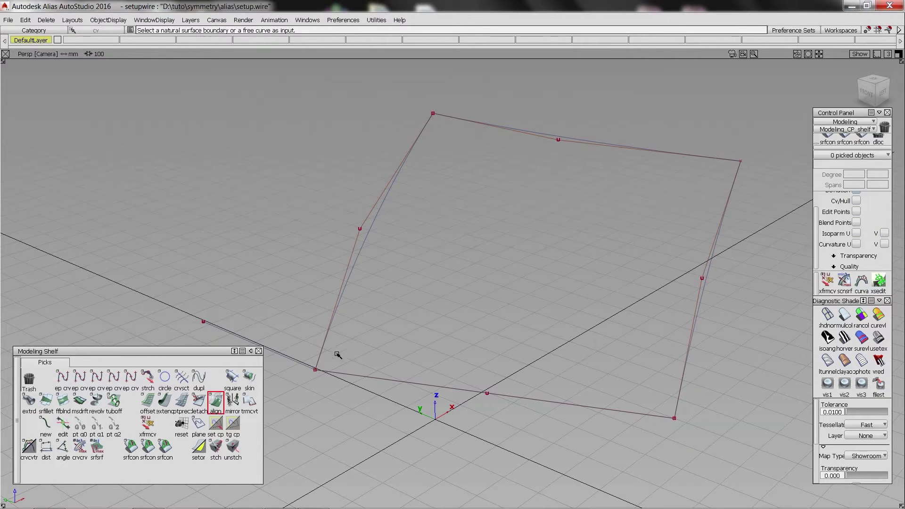
{"action": "left_click", "coordinate": [196, 129]}
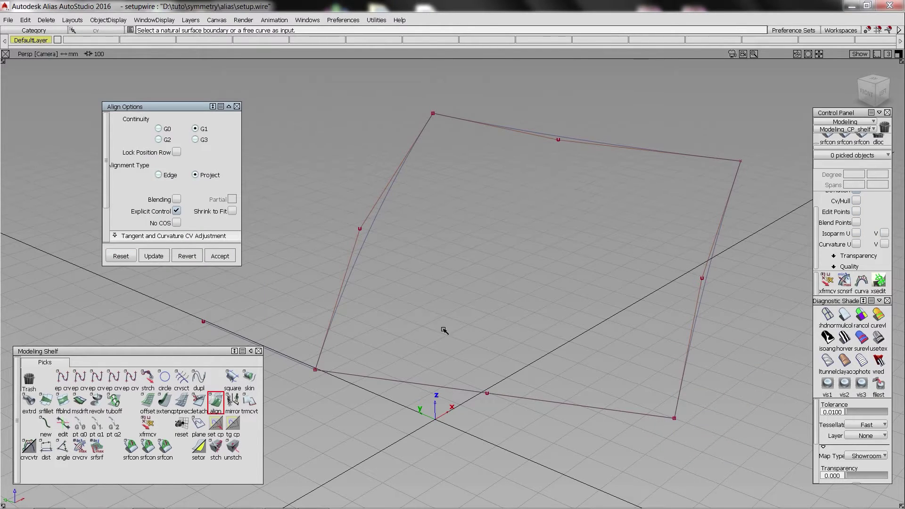
{"action": "left_click", "coordinate": [323, 371]}
{"action": "left_click", "coordinate": [319, 364]}
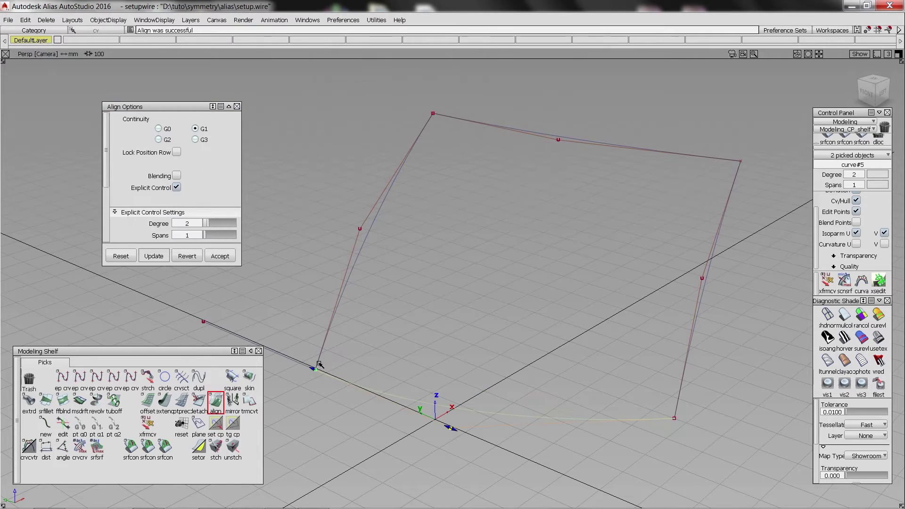
{"action": "left_click_drag", "start_coordinate": [470, 333], "coordinate": [475, 186], "text": "ctrl+shift"}
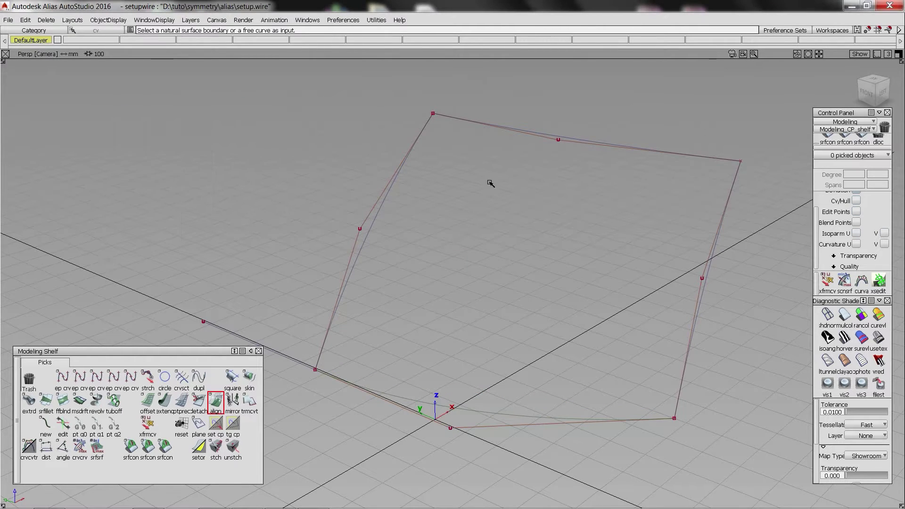
Build a square surface from the four boundary curves and turn on symmetry for DefaultLayer.
{"action": "key", "text": "s"}
{"action": "left_click", "coordinate": [502, 126]}
{"action": "left_click", "coordinate": [404, 164]}
{"action": "left_click", "coordinate": [489, 412]}
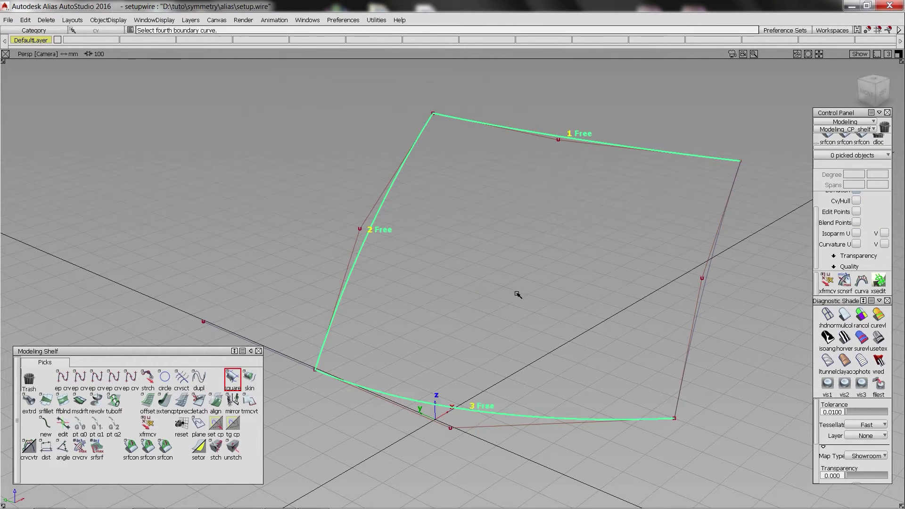
{"action": "left_click", "coordinate": [720, 290]}
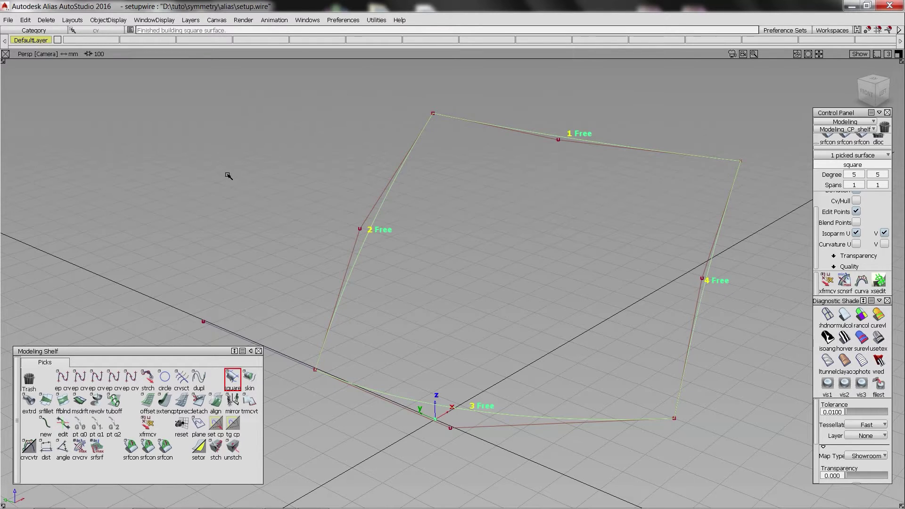
{"action": "left_click", "coordinate": [225, 194]}
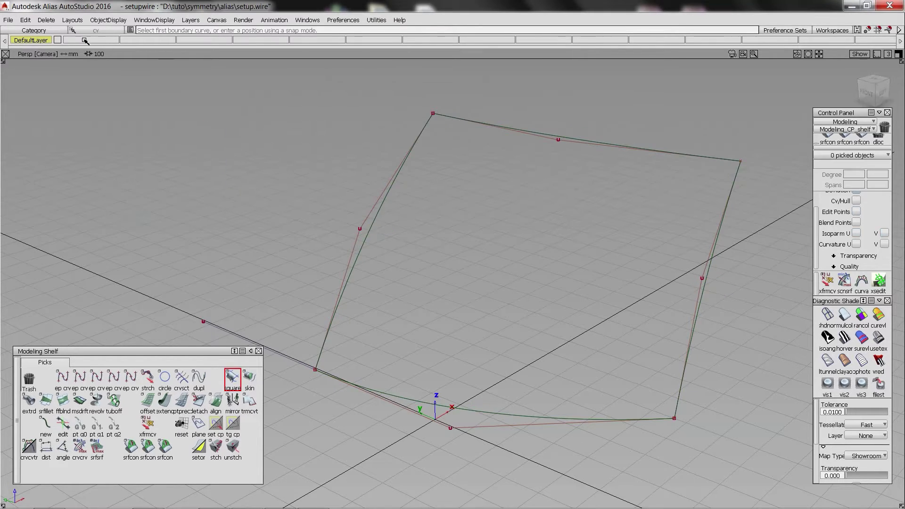
{"action": "left_click", "coordinate": [31, 42]}
{"action": "left_click", "coordinate": [46, 84]}
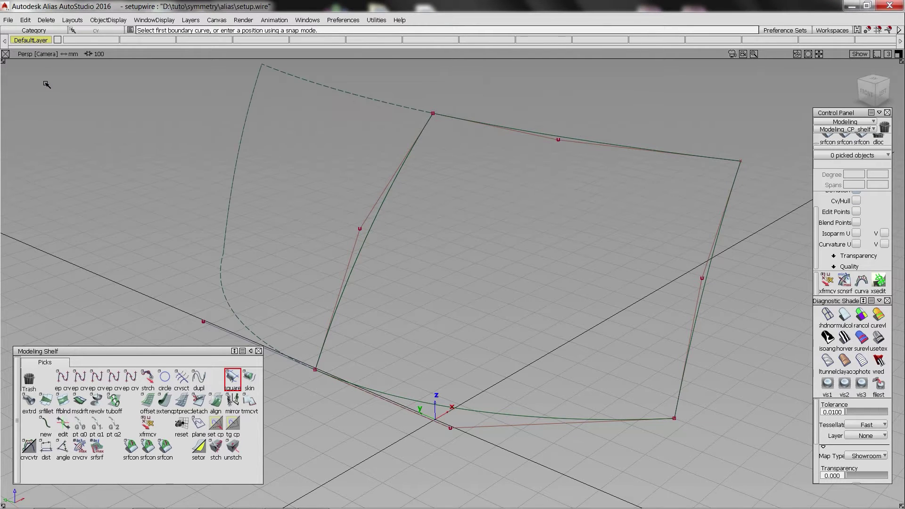
Examine the mirrored surface with Showroom and BW Horz shading, and check surface continuity along the symmetry edge.
{"action": "left_click", "coordinate": [879, 339]}
{"action": "mouse_move", "coordinate": [474, 212]}
{"action": "left_mouse_down", "text": "alt+shift"}
{"action": "mouse_move", "coordinate": [441, 213]}
{"action": "mouse_move", "coordinate": [412, 265]}
{"action": "mouse_move", "coordinate": [374, 272]}
{"action": "mouse_move", "coordinate": [361, 292]}
{"action": "left_mouse_up", "text": "alt+shift"}
{"action": "key", "text": "ctrl+m"}
{"action": "left_click", "coordinate": [843, 339]}
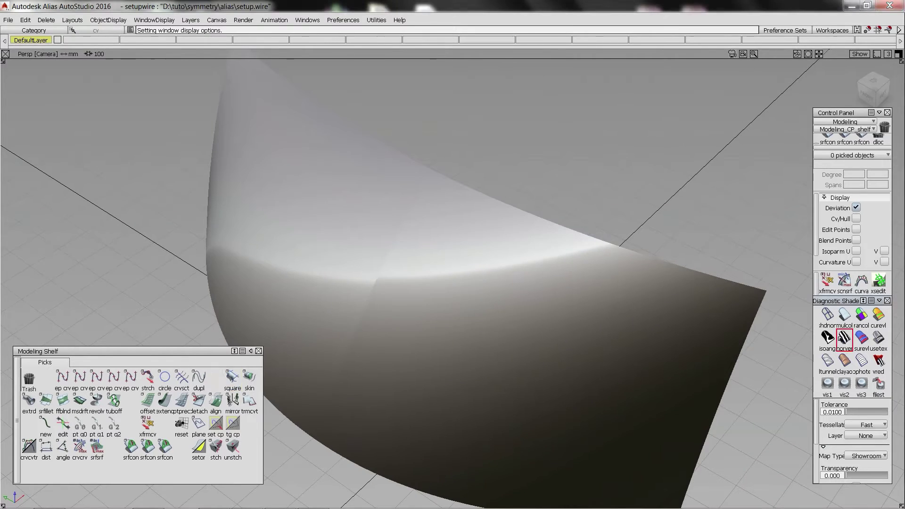
{"action": "left_click_drag", "start_coordinate": [579, 262], "coordinate": [577, 215], "text": "alt+shift"}
{"action": "key", "text": "ctrl+m"}
{"action": "left_click", "coordinate": [166, 448]}
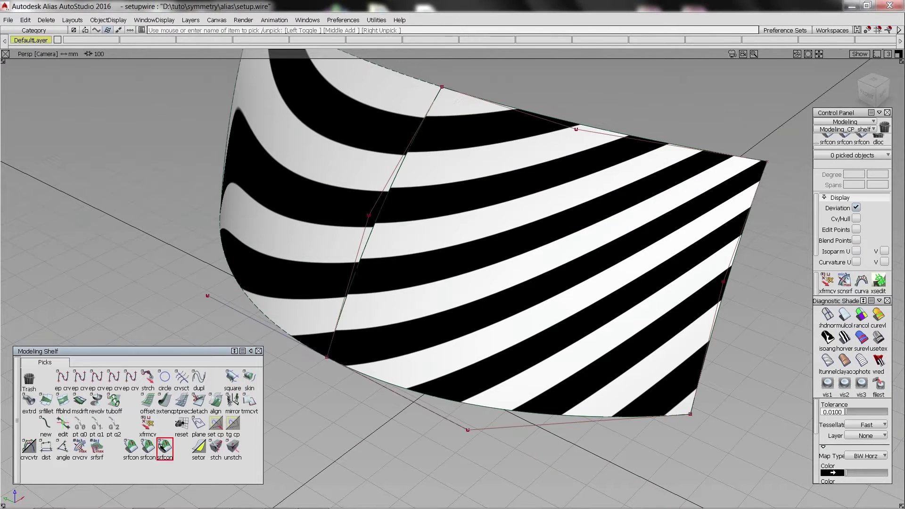
{"action": "left_click", "coordinate": [372, 231]}
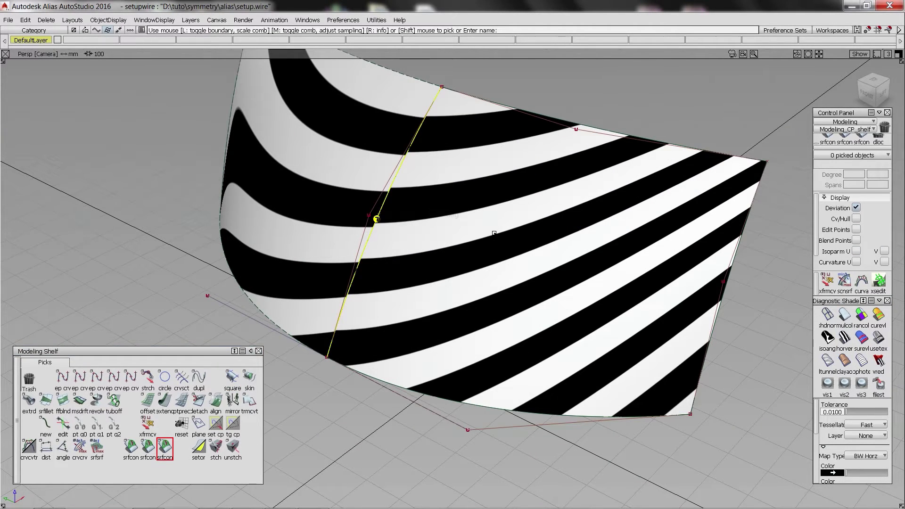
Reopen the square surface for editing and set its second boundary, along the symmetry edge, to Implied Curv continuity.
{"action": "left_click_drag", "start_coordinate": [483, 197], "coordinate": [527, 241], "text": "ctrl+shift"}
{"action": "left_click", "coordinate": [527, 241]}
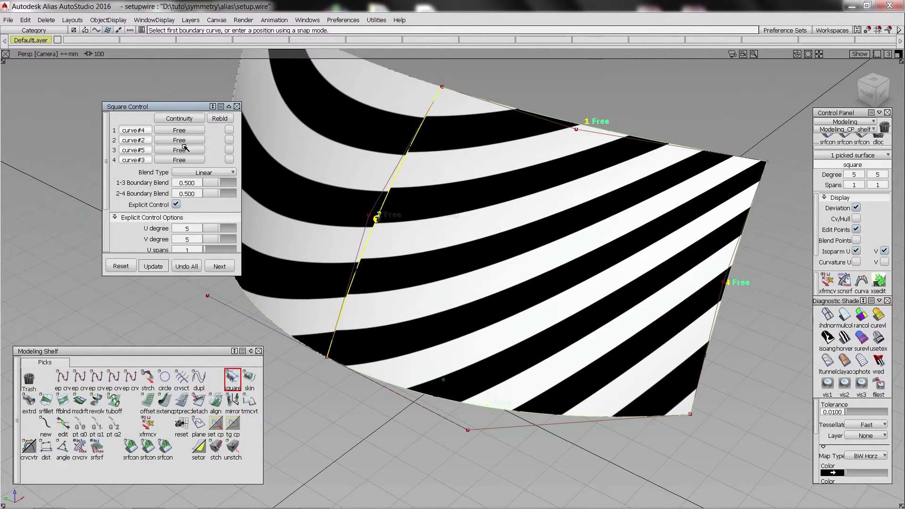
{"action": "left_click", "coordinate": [183, 141]}
{"action": "left_click", "coordinate": [191, 204]}
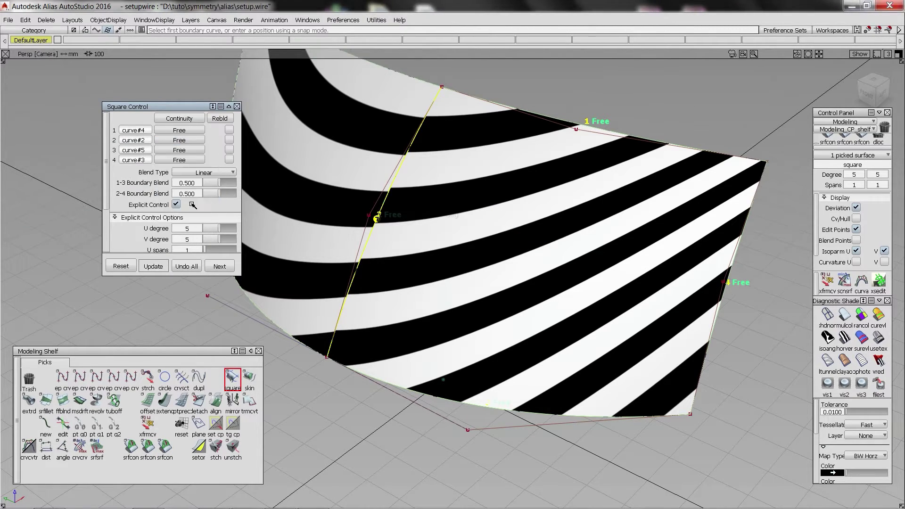
{"action": "left_click_drag", "start_coordinate": [434, 297], "coordinate": [439, 250], "text": "ctrl+shift"}
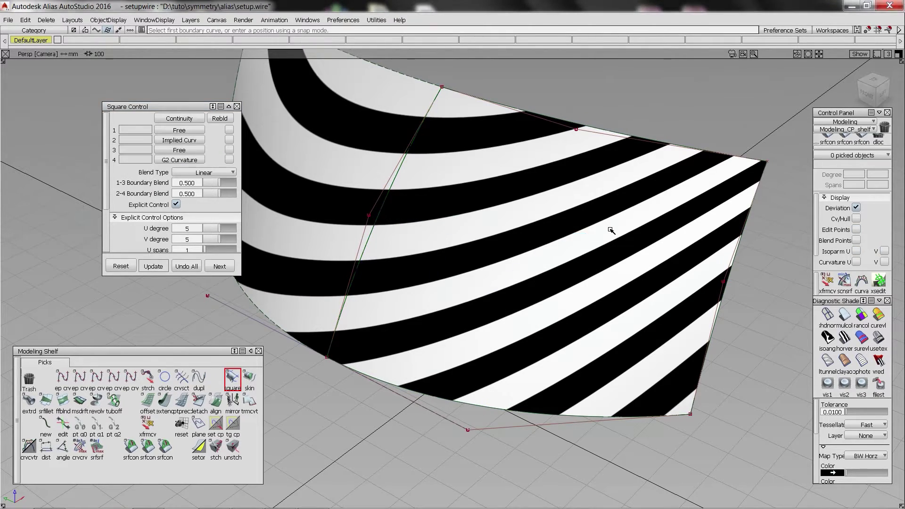
Examine the updated symmetry join with the zebra stripes and the Showroom shading.
{"action": "mouse_move", "coordinate": [611, 231]}
{"action": "left_mouse_down", "text": "alt+shift"}
{"action": "mouse_move", "coordinate": [459, 247]}
{"action": "mouse_move", "coordinate": [568, 208]}
{"action": "mouse_move", "coordinate": [378, 216]}
{"action": "mouse_move", "coordinate": [383, 240]}
{"action": "left_mouse_up", "text": "alt+shift"}
{"action": "left_click", "coordinate": [878, 340]}
{"action": "mouse_move", "coordinate": [483, 248]}
{"action": "left_mouse_down", "text": "alt+shift"}
{"action": "mouse_move", "coordinate": [486, 260]}
{"action": "mouse_move", "coordinate": [696, 274]}
{"action": "mouse_move", "coordinate": [613, 222]}
{"action": "mouse_move", "coordinate": [487, 226]}
{"action": "mouse_move", "coordinate": [468, 246]}
{"action": "left_mouse_up", "text": "alt+shift"}
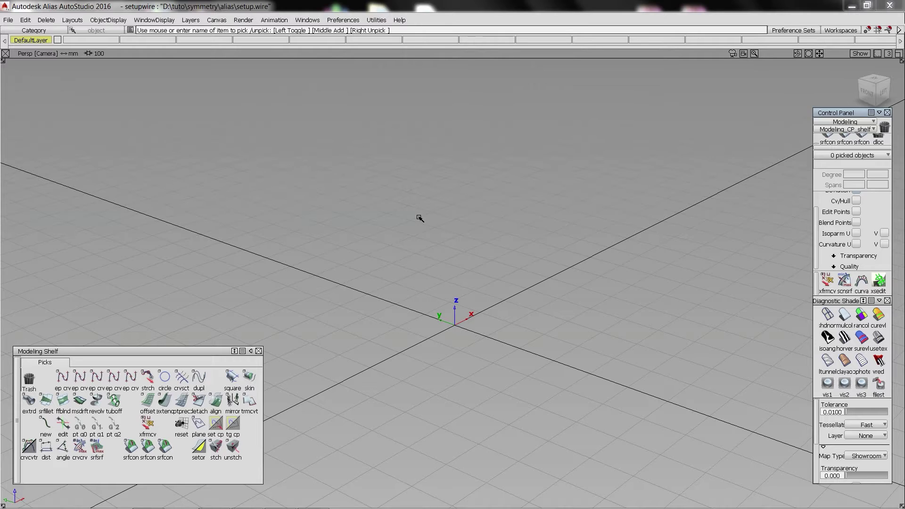
In the empty scene, draw a degree 2 curve in the Left view and bow it slightly with an added stretch handle.
{"action": "key", "text": "F6"}
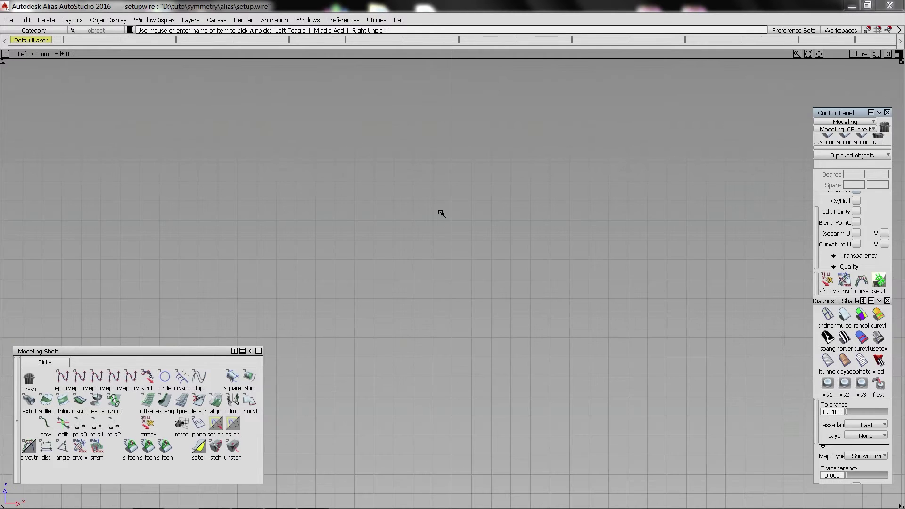
{"action": "left_click", "coordinate": [373, 220]}
{"action": "left_click_drag", "start_coordinate": [421, 162], "coordinate": [428, 131]}
{"action": "key", "text": "s"}
{"action": "left_click", "coordinate": [835, 496]}
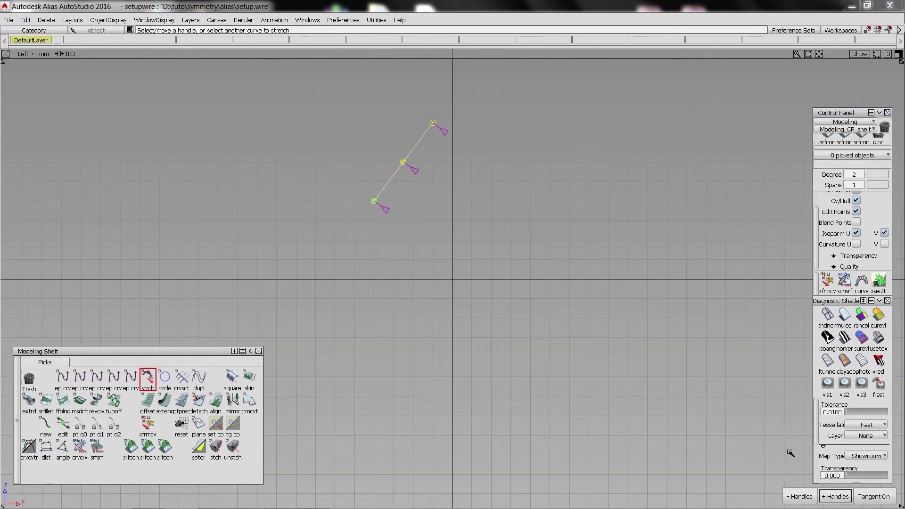
{"action": "key", "text": "F8"}
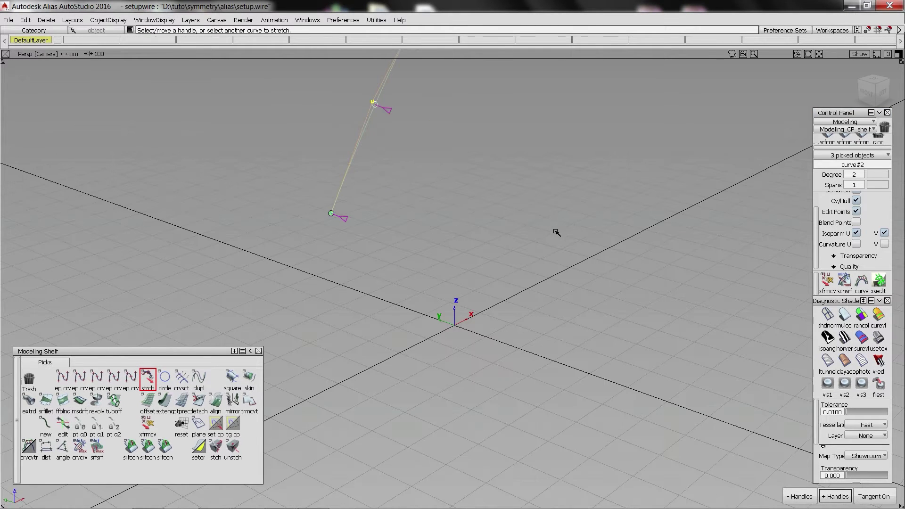
{"action": "middle_click_drag", "start_coordinate": [457, 134], "coordinate": [441, 211], "text": "alt+shift"}
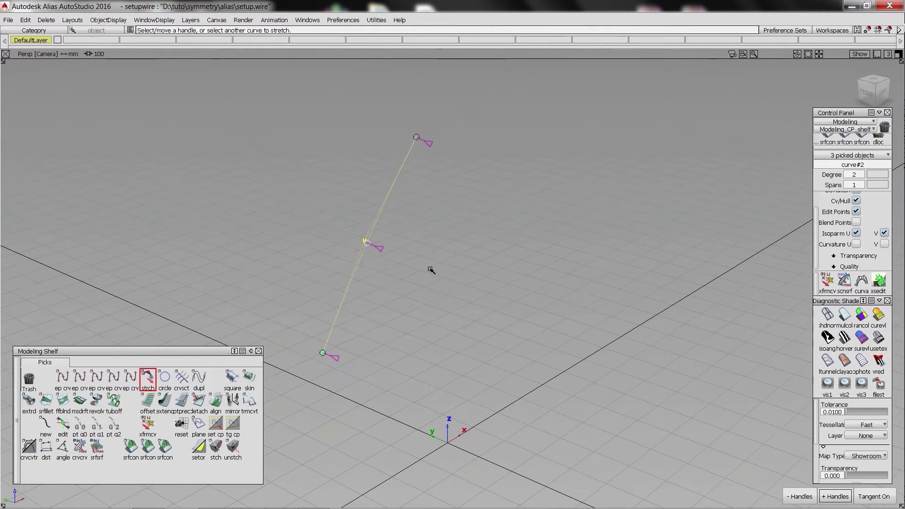
Create a multi-surface draft from the bowed curve along Y, with a 0 draft angle and about 127.5 mm length.
{"action": "left_click", "coordinate": [442, 174]}
{"action": "double_click", "coordinate": [80, 401]}
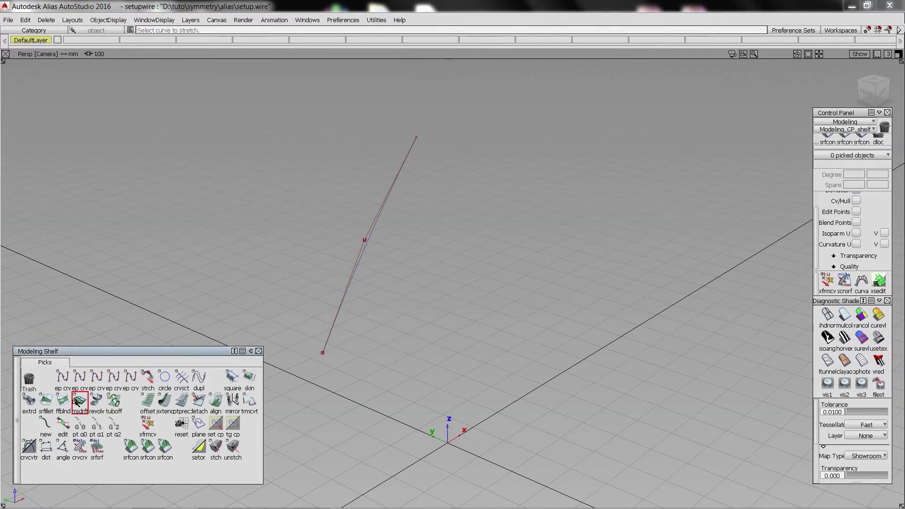
{"action": "left_click", "coordinate": [379, 213]}
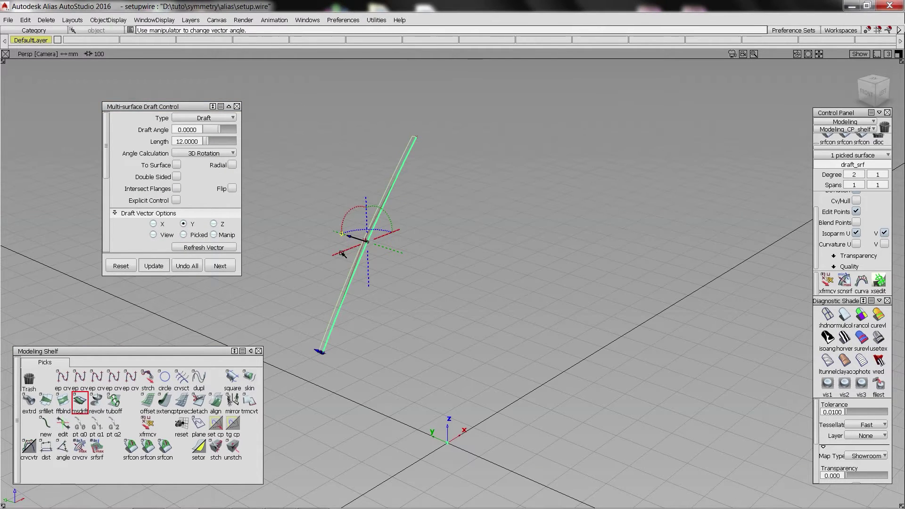
{"action": "left_click_drag", "start_coordinate": [316, 350], "coordinate": [274, 338]}
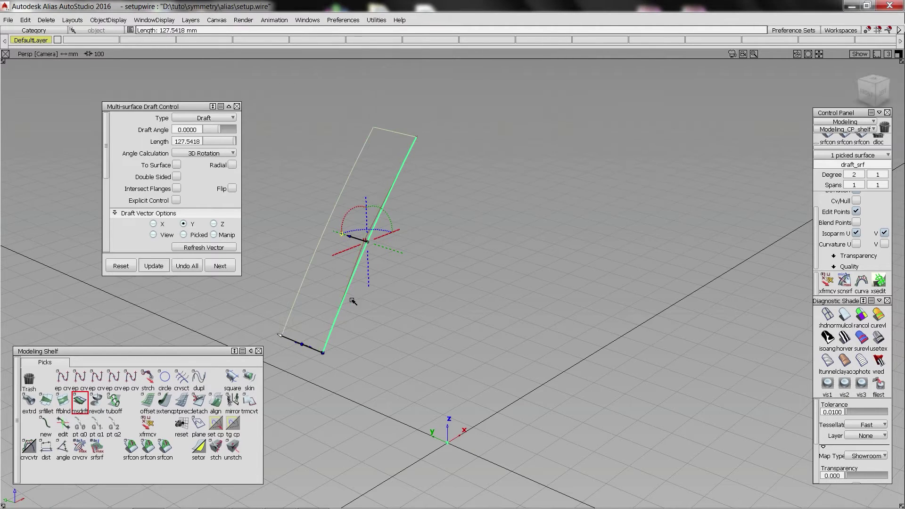
Duplicate the bowed curve and move the copy away from the symmetry plane along Y, with a slight shift along X.
{"action": "left_click_drag", "start_coordinate": [425, 335], "coordinate": [426, 262], "text": "ctrl+shift"}
{"action": "left_click", "coordinate": [368, 254]}
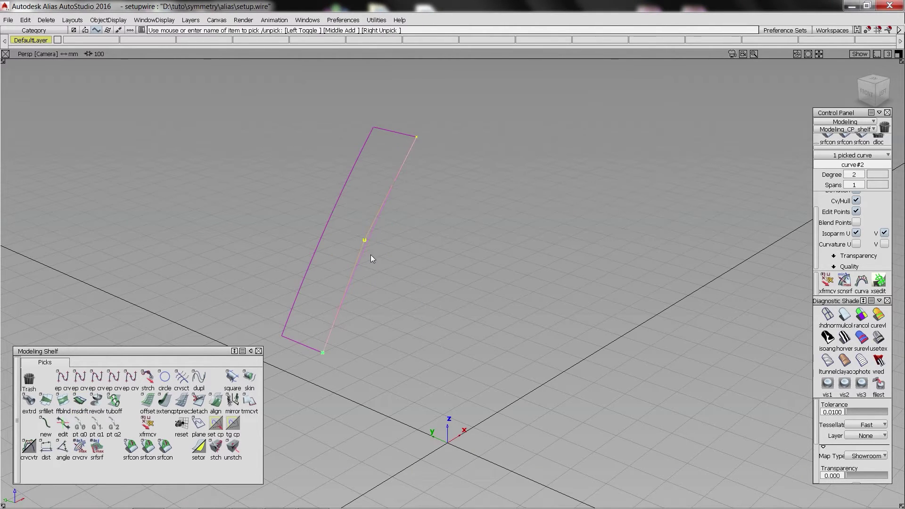
{"action": "key", "text": "ctrl+c"}
{"action": "key", "text": "ctrl+v"}
{"action": "middle_click_drag", "start_coordinate": [380, 353], "coordinate": [376, 232], "text": "ctrl+shift"}
{"action": "middle_click_drag", "start_coordinate": [194, 156], "coordinate": [355, 231]}
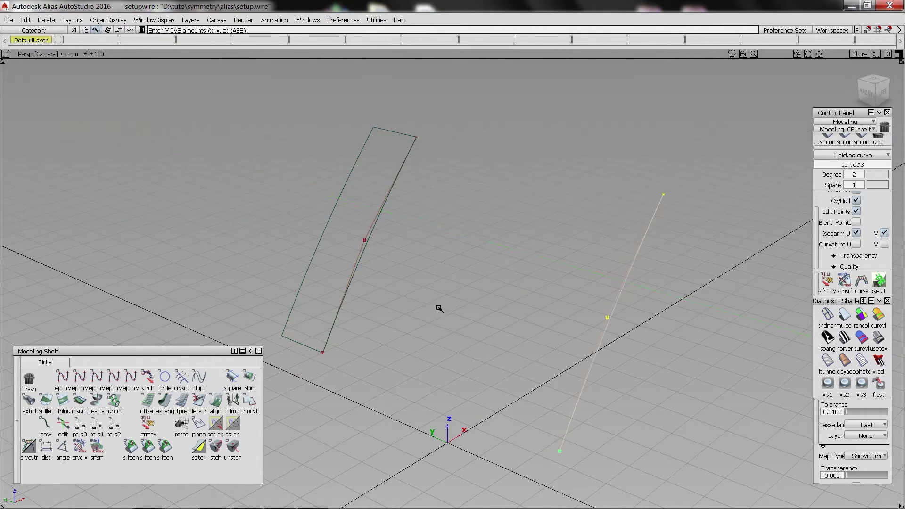
{"action": "left_click_drag", "start_coordinate": [438, 308], "coordinate": [489, 289]}
{"action": "left_click_drag", "start_coordinate": [472, 334], "coordinate": [433, 188], "text": "ctrl+shift"}
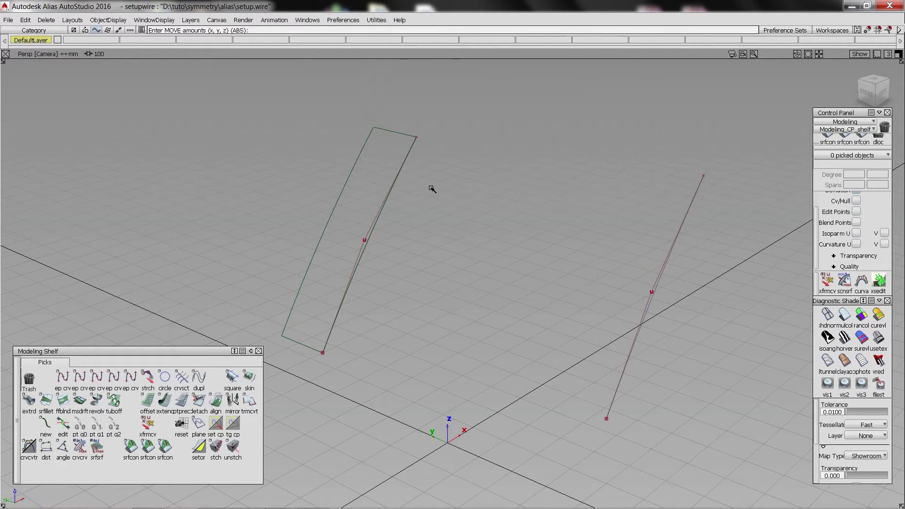
Draw two degree 2 curves snapped between the upper ends and the lower ends of the original and copied curves.
{"action": "right_click_drag", "start_coordinate": [430, 187], "coordinate": [420, 171], "text": "ctrl+shift"}
{"action": "left_click", "coordinate": [419, 138], "text": "ctrl"}
{"action": "left_click", "coordinate": [703, 176], "text": "ctrl"}
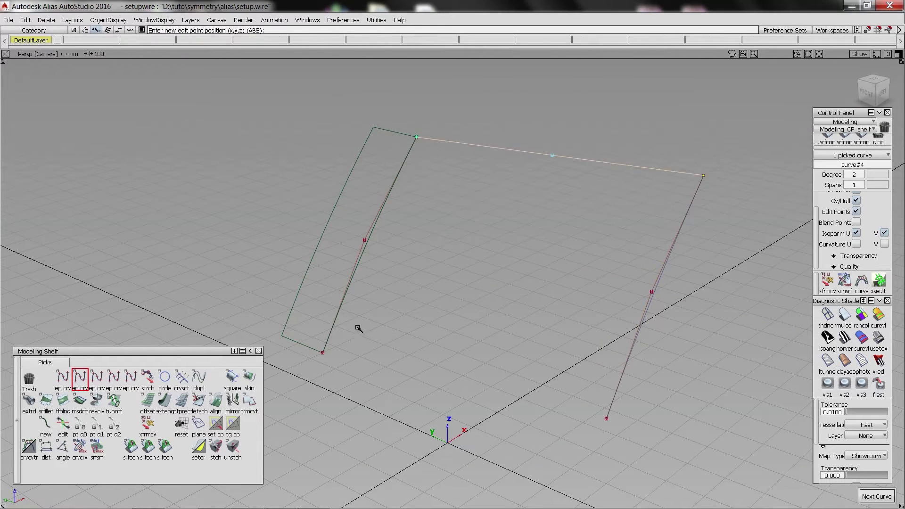
{"action": "left_click", "coordinate": [325, 353], "text": "ctrl"}
{"action": "left_click", "coordinate": [608, 419], "text": "ctrl"}
Align both connecting curves to the upper and lower edges of the draft surface with G1 continuity.
{"action": "right_click_drag", "start_coordinate": [472, 235], "coordinate": [465, 203], "text": "ctrl+shift"}
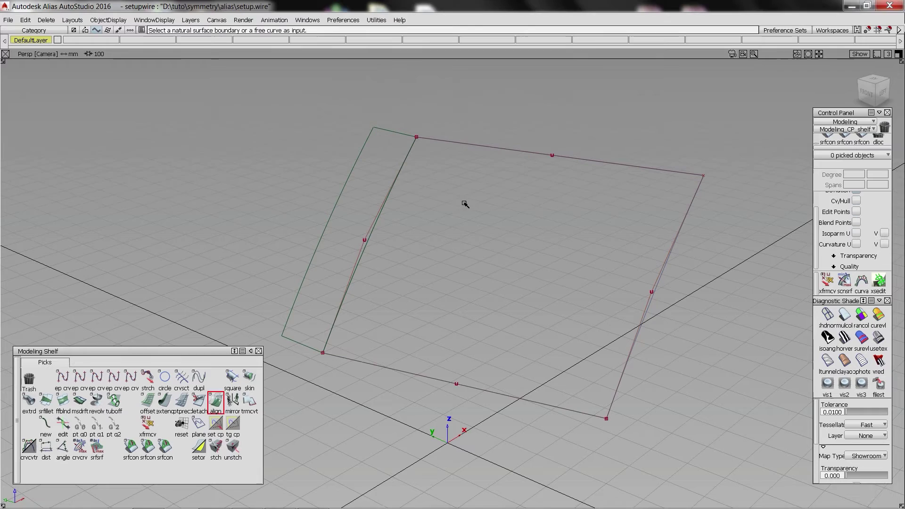
{"action": "left_click", "coordinate": [421, 138]}
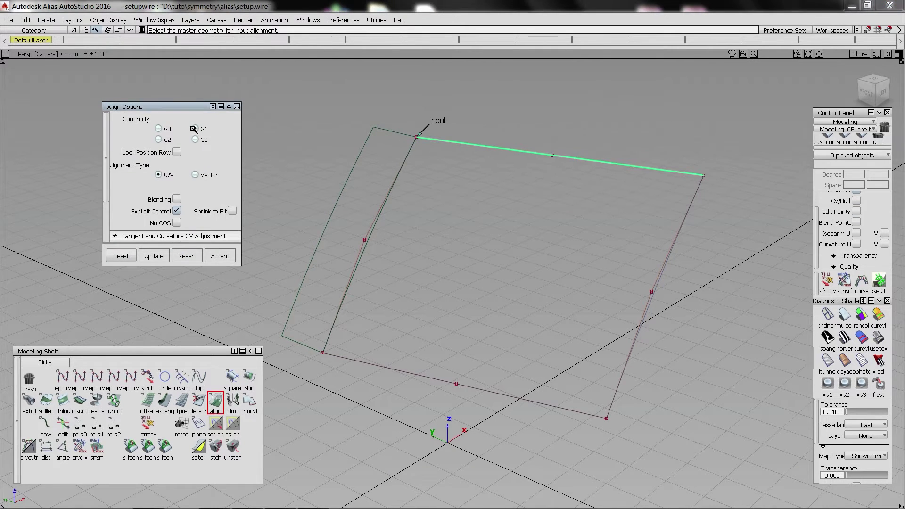
{"action": "left_click", "coordinate": [412, 138]}
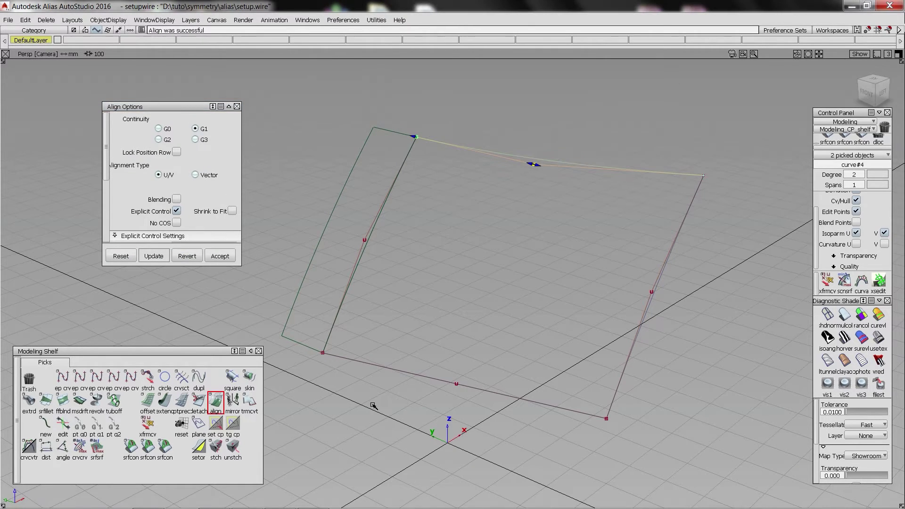
{"action": "left_click", "coordinate": [340, 358]}
{"action": "left_click", "coordinate": [311, 348]}
Build a square surface from the three free curves and the draft surface edge, with G1 Tangent continuity at the draft surface.
{"action": "right_click_drag", "start_coordinate": [438, 270], "coordinate": [436, 237], "text": "ctrl+shift"}
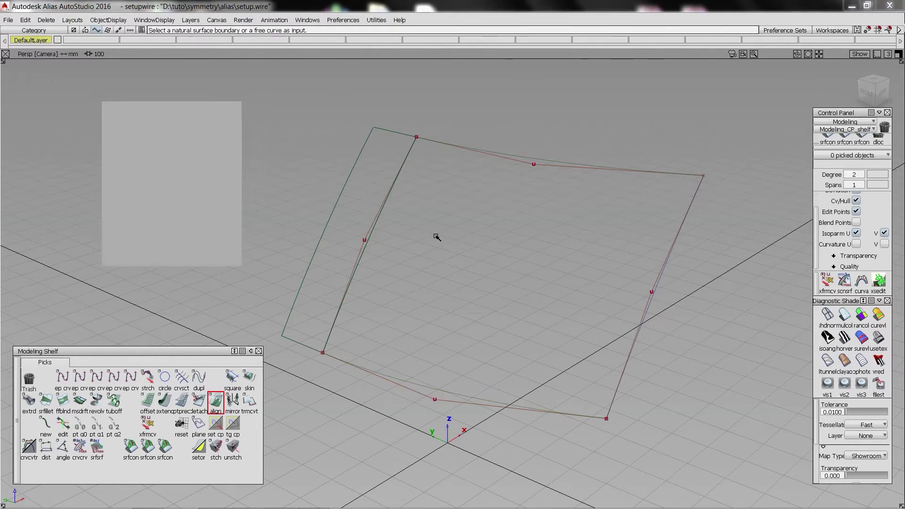
{"action": "left_click", "coordinate": [529, 156]}
{"action": "left_click", "coordinate": [653, 292]}
{"action": "left_click", "coordinate": [501, 403]}
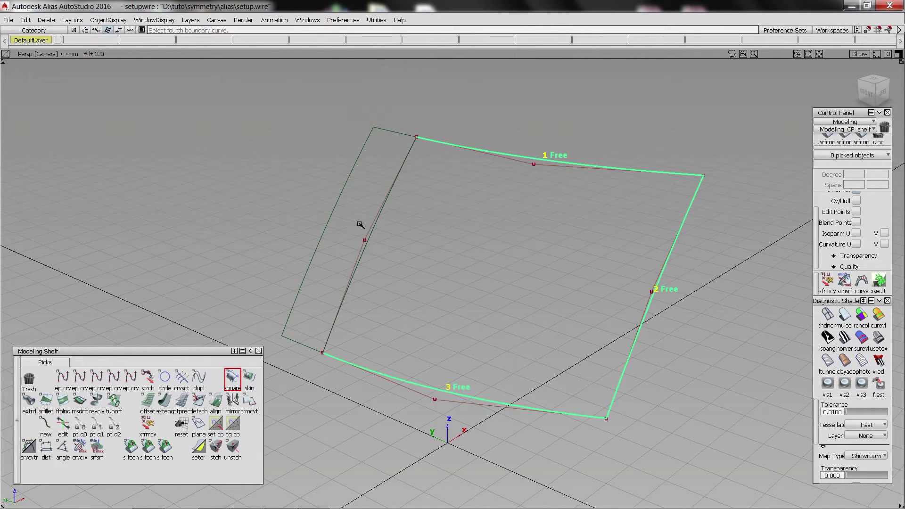
{"action": "left_click", "coordinate": [369, 234]}
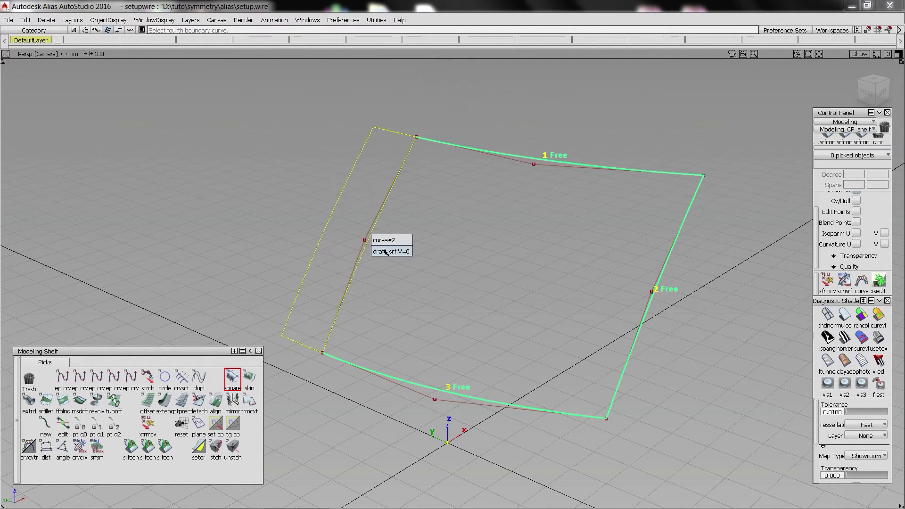
{"action": "left_click", "coordinate": [385, 252]}
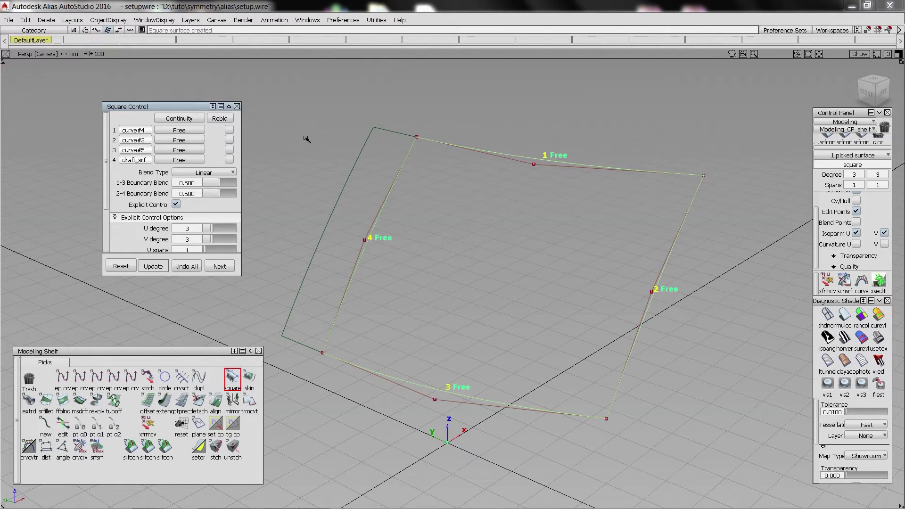
{"action": "left_click", "coordinate": [196, 160]}
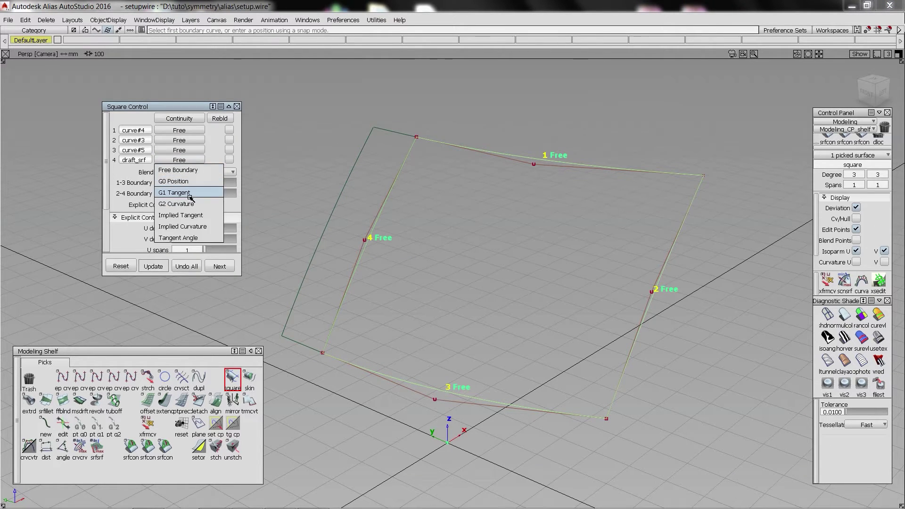
{"action": "left_click", "coordinate": [184, 195]}
Delete the draft surface and turn on symmetry for DefaultLayer.
{"action": "left_click_drag", "start_coordinate": [381, 209], "coordinate": [368, 165], "text": "ctrl+shift"}
{"action": "key", "text": "Delete"}
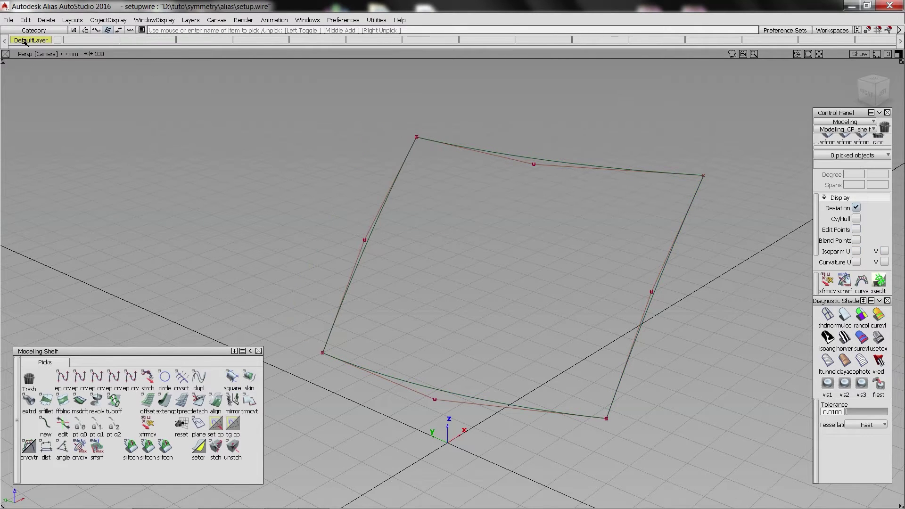
{"action": "left_click", "coordinate": [25, 41]}
{"action": "left_click", "coordinate": [32, 84]}
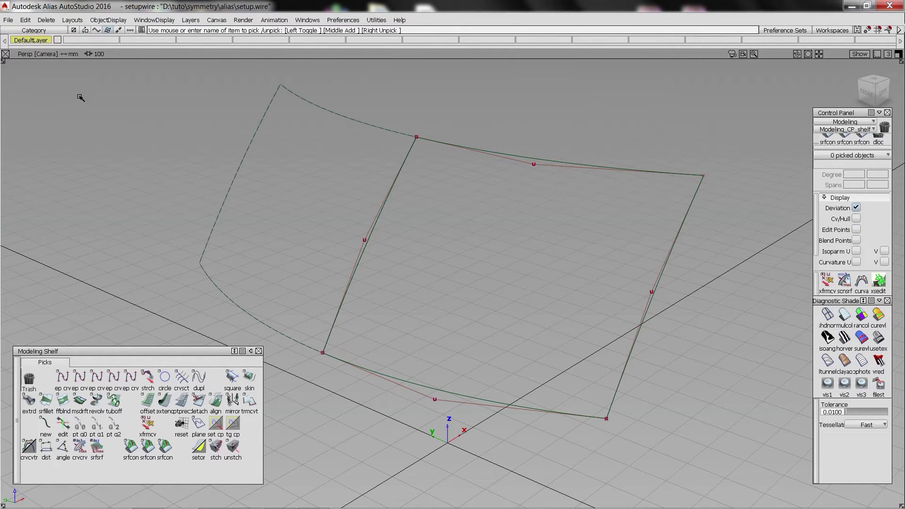
Examine the symmetry join with BW Horz and Showroom shading, and check surface continuity along the symmetry edge.
{"action": "left_click", "coordinate": [877, 337]}
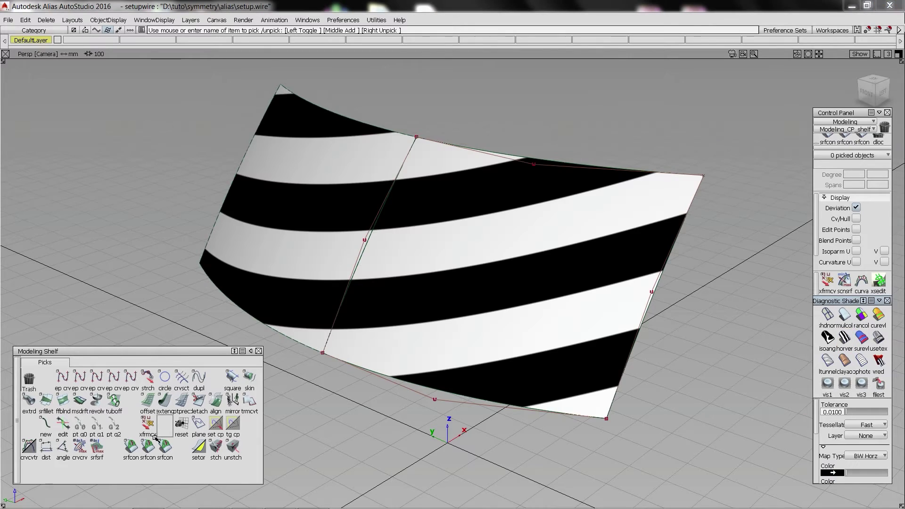
{"action": "left_click", "coordinate": [162, 456]}
{"action": "left_click", "coordinate": [401, 169]}
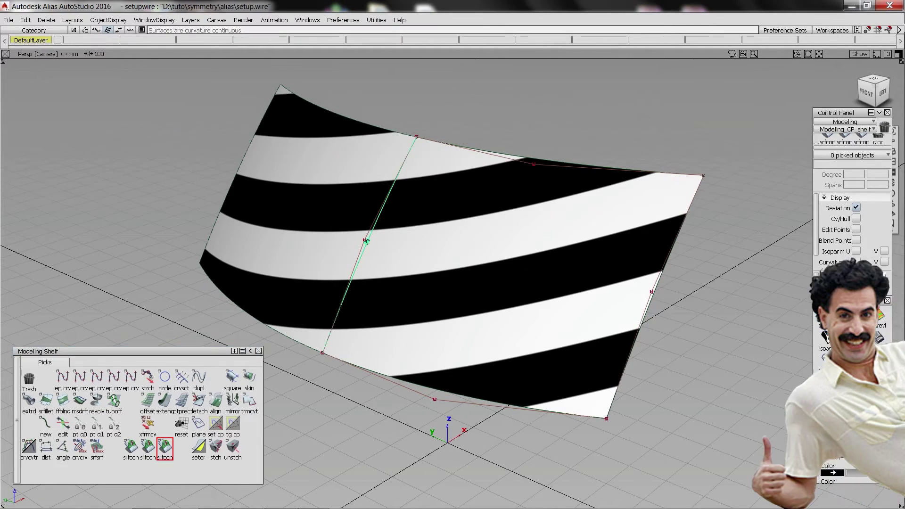
{"action": "mouse_move", "coordinate": [401, 189]}
{"action": "left_mouse_down", "text": "alt+shift"}
{"action": "mouse_move", "coordinate": [306, 175]}
{"action": "mouse_move", "coordinate": [391, 189]}
{"action": "mouse_move", "coordinate": [372, 164]}
{"action": "mouse_move", "coordinate": [356, 204]}
{"action": "mouse_move", "coordinate": [367, 231]}
{"action": "left_mouse_up", "text": "alt+shift"}
{"action": "left_click", "coordinate": [878, 338]}
{"action": "right_click_drag", "start_coordinate": [620, 168], "coordinate": [392, 158], "text": "ctrl+shift"}
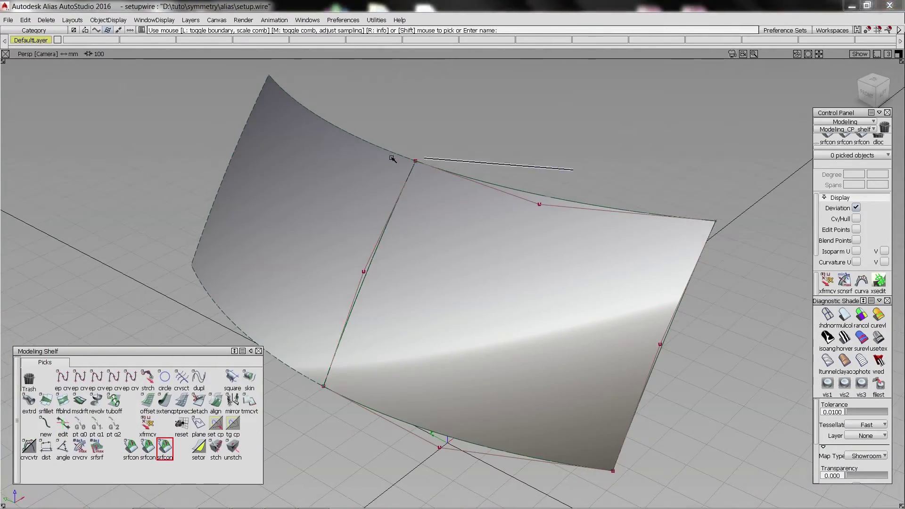
{"action": "left_click_drag", "start_coordinate": [351, 163], "coordinate": [347, 189], "text": "alt+shift"}
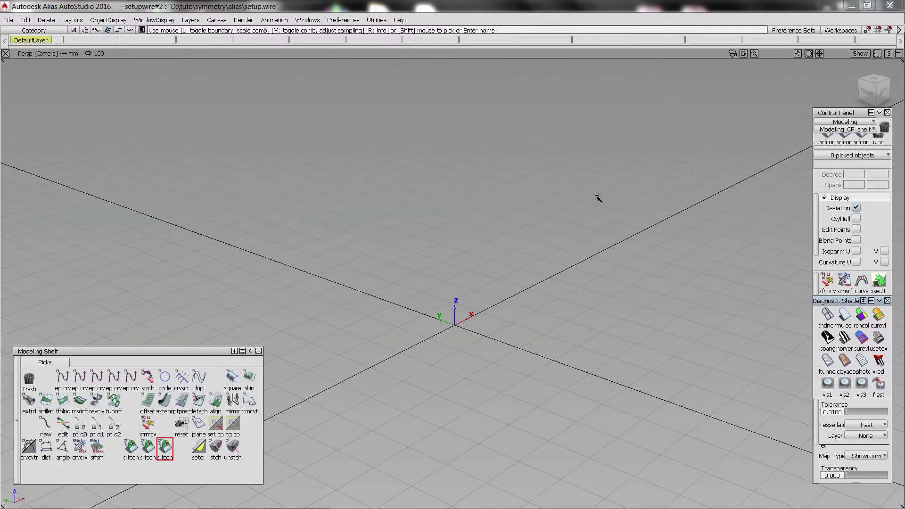
In the empty scene, draw a slanted degree 2 curve in the Left view and bow it with an added stretch handle.
{"action": "key", "text": "F6"}
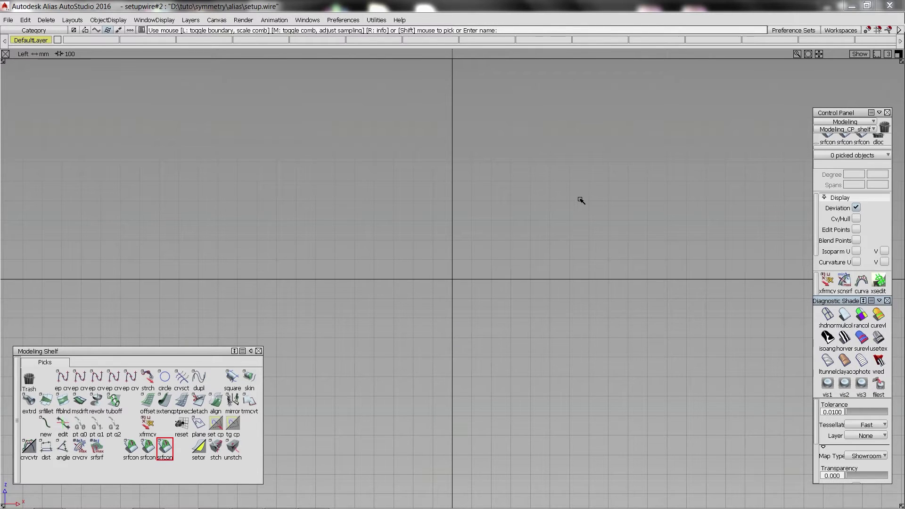
{"action": "middle_click_drag", "start_coordinate": [581, 199], "coordinate": [480, 173], "text": "ctrl+shift"}
{"action": "left_click", "coordinate": [355, 217], "text": "alt"}
{"action": "left_click", "coordinate": [413, 142], "text": "alt"}
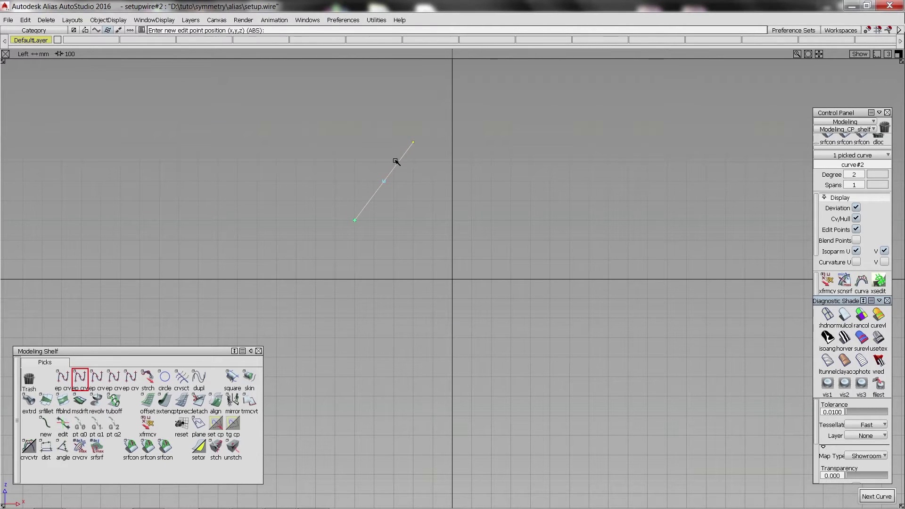
{"action": "middle_click_drag", "start_coordinate": [396, 162], "coordinate": [414, 210], "text": "ctrl+shift"}
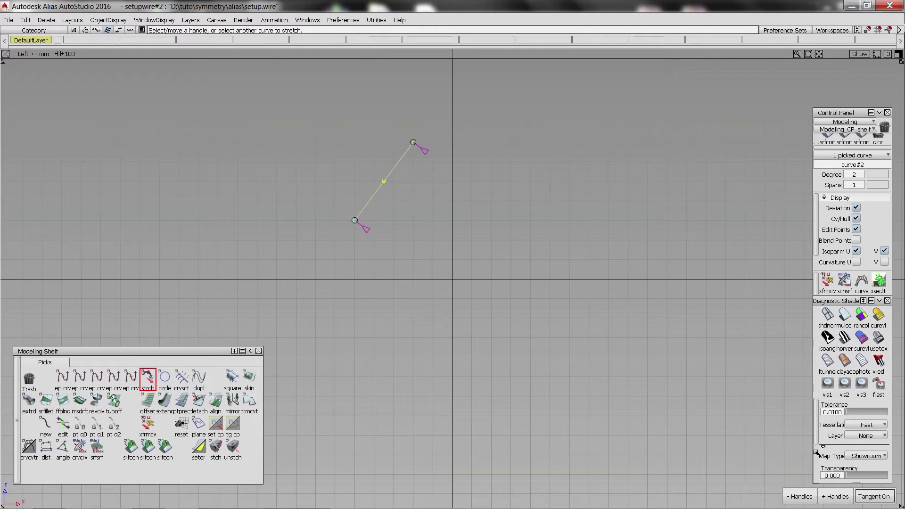
{"action": "left_click", "coordinate": [842, 496]}
{"action": "left_click_drag", "start_coordinate": [535, 266], "coordinate": [528, 265]}
{"action": "left_click_drag", "start_coordinate": [531, 279], "coordinate": [522, 247], "text": "ctrl+shift"}
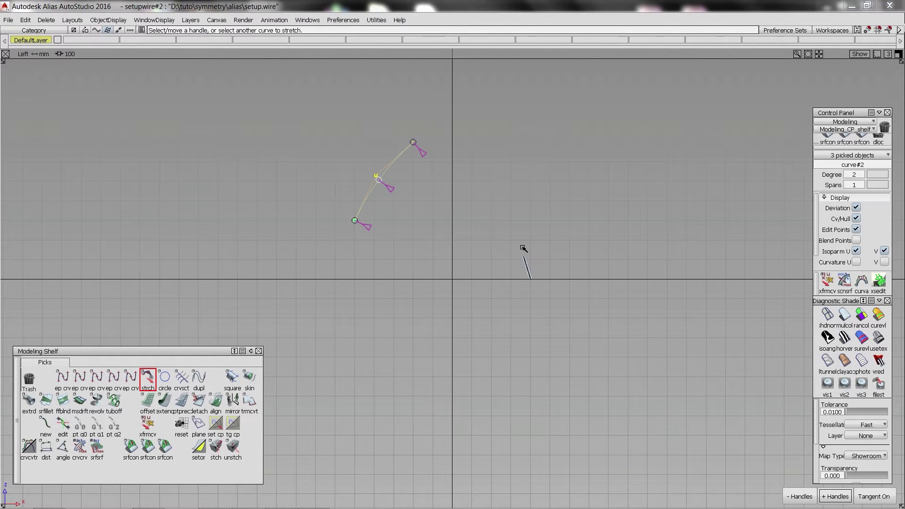
In the perspective view, duplicate the bowed curve and move the copy away from the symmetry plane along Y.
{"action": "key", "text": "F8"}
{"action": "middle_click_drag", "start_coordinate": [487, 137], "coordinate": [589, 175], "text": "alt+shift"}
{"action": "right_click_drag", "start_coordinate": [590, 174], "coordinate": [540, 218], "text": "alt+shift"}
{"action": "left_click_drag", "start_coordinate": [360, 256], "coordinate": [398, 227], "text": "ctrl+shift"}
{"action": "left_click_drag", "start_coordinate": [371, 246], "coordinate": [452, 206]}
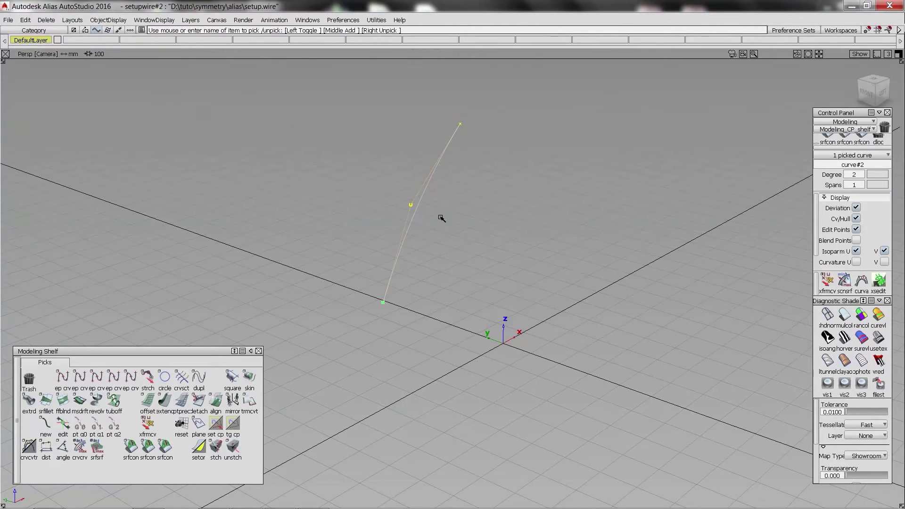
{"action": "key", "text": "ctrl+c"}
{"action": "key", "text": "ctrl+v"}
{"action": "middle_click_drag", "start_coordinate": [465, 319], "coordinate": [451, 184], "text": "ctrl+shift"}
{"action": "mouse_move", "coordinate": [361, 176]}
{"action": "middle_mouse_down"}
{"action": "mouse_move", "coordinate": [513, 247]}
{"action": "mouse_move", "coordinate": [556, 316]}
{"action": "middle_mouse_up"}
{"action": "left_click_drag", "start_coordinate": [582, 374], "coordinate": [592, 367]}
Shift the copied curve a little further along the X axis.
{"action": "left_click_drag", "start_coordinate": [593, 371], "coordinate": [582, 313], "text": "ctrl+shift"}
{"action": "middle_click_drag", "start_coordinate": [602, 344], "coordinate": [583, 288], "text": "ctrl+shift"}
{"action": "left_click_drag", "start_coordinate": [547, 280], "coordinate": [578, 261]}
{"action": "left_click_drag", "start_coordinate": [576, 269], "coordinate": [543, 242], "text": "ctrl+shift"}
Mirror the copied curve to the opposite side of the symmetry plane.
{"action": "mouse_move", "coordinate": [503, 332]}
{"action": "left_mouse_down", "text": "ctrl+shift"}
{"action": "mouse_move", "coordinate": [610, 254]}
{"action": "mouse_move", "coordinate": [668, 283]}
{"action": "left_mouse_up", "text": "ctrl+shift"}
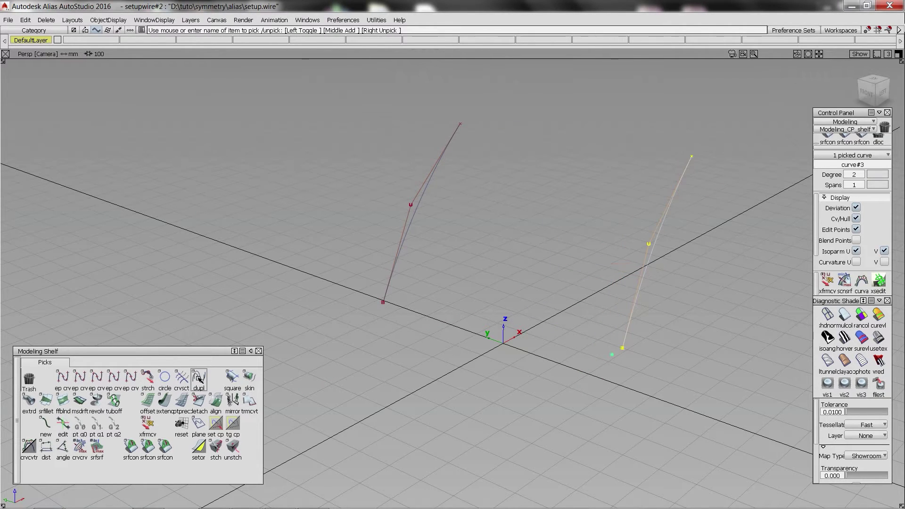
{"action": "left_click", "coordinate": [233, 401]}
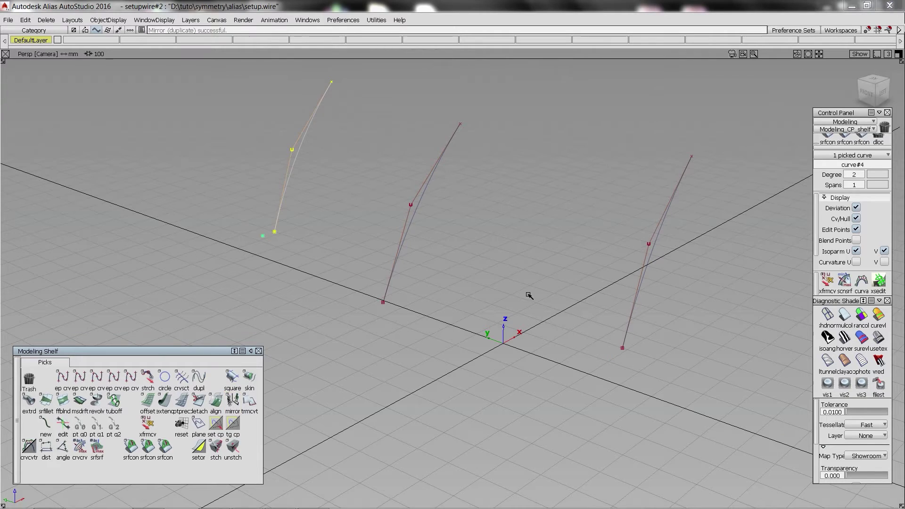
{"action": "mouse_move", "coordinate": [546, 353]}
{"action": "left_mouse_down", "text": "ctrl+shift"}
{"action": "mouse_move", "coordinate": [547, 295]}
{"action": "mouse_move", "coordinate": [528, 220]}
{"action": "left_mouse_up", "text": "ctrl+shift"}
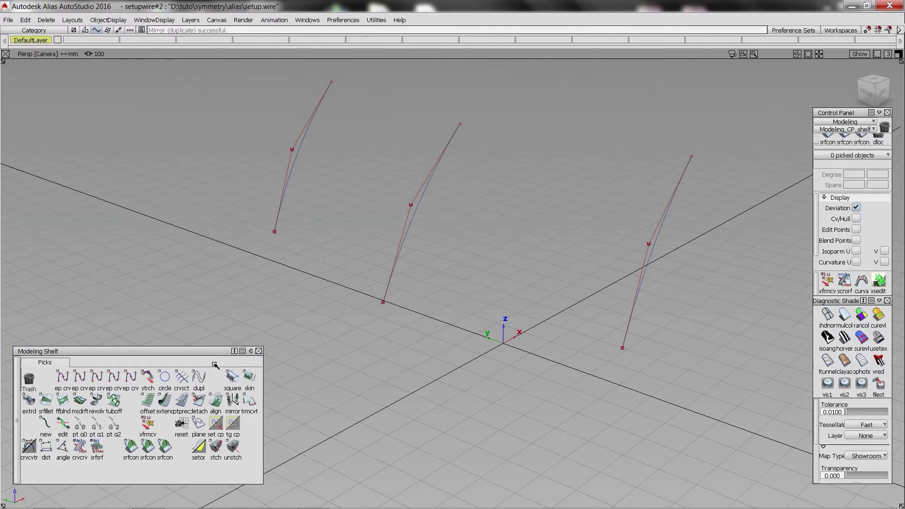
Skin a degree 3 surface through the mirrored, centre and copied curves, and shade it with the multi-color diagnostic shader.
{"action": "left_click", "coordinate": [250, 378]}
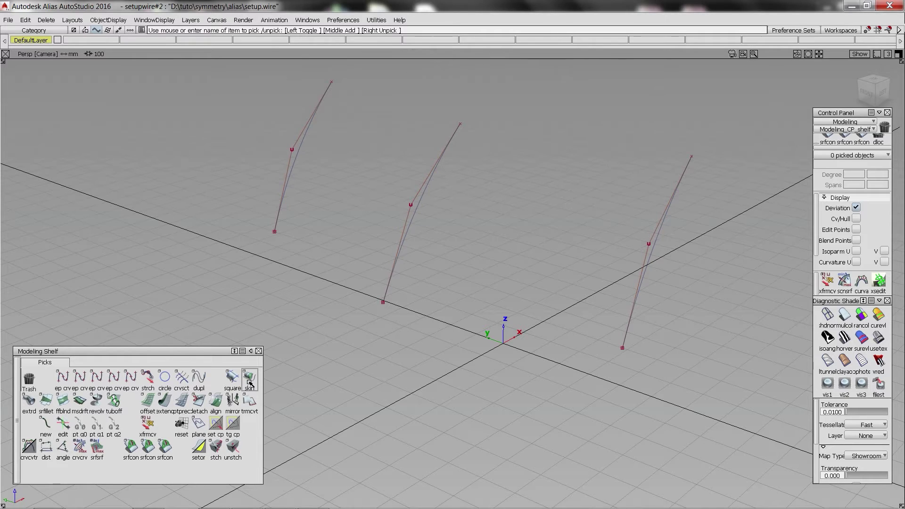
{"action": "double_click", "coordinate": [249, 381]}
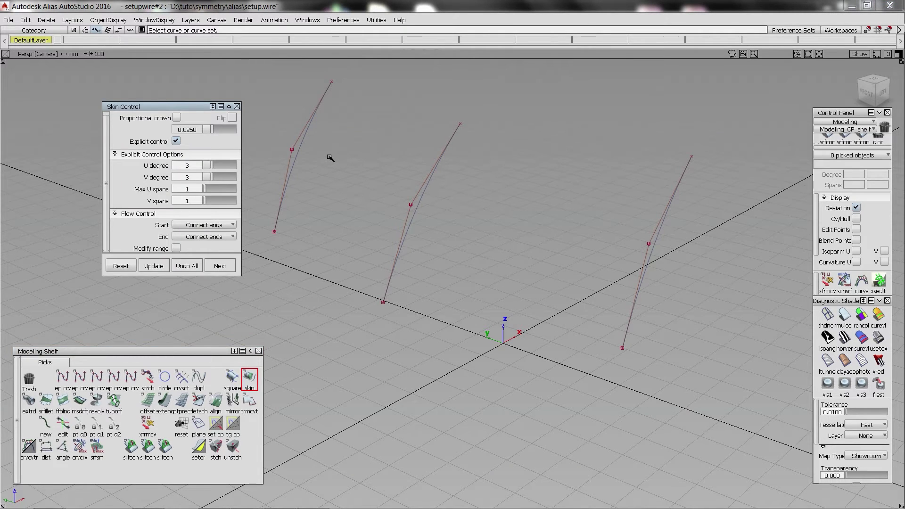
{"action": "left_click", "coordinate": [302, 151]}
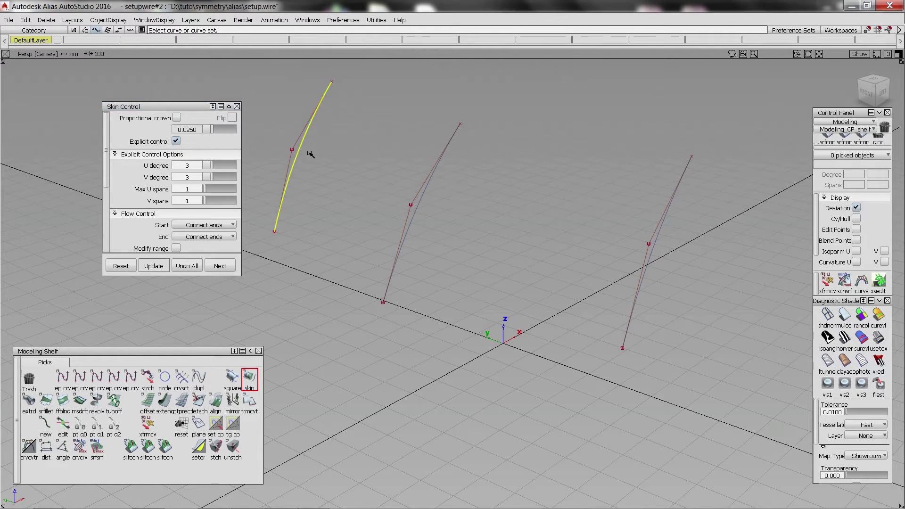
{"action": "left_click", "coordinate": [426, 182]}
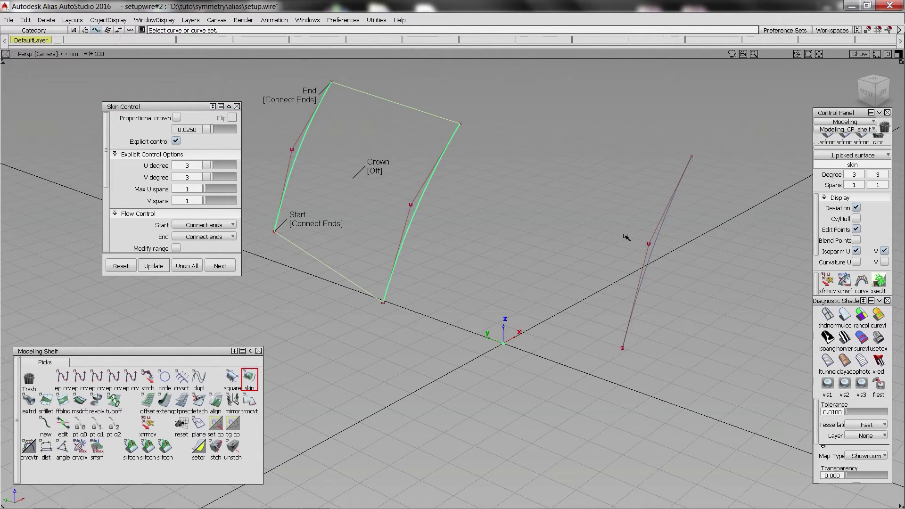
{"action": "left_click", "coordinate": [654, 241]}
{"action": "left_click", "coordinate": [238, 106]}
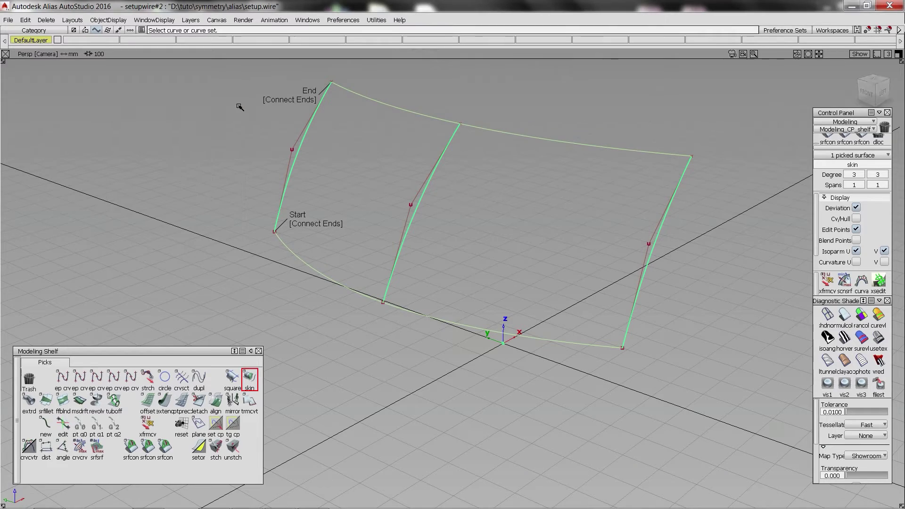
{"action": "left_click", "coordinate": [616, 244]}
{"action": "left_click", "coordinate": [847, 315]}
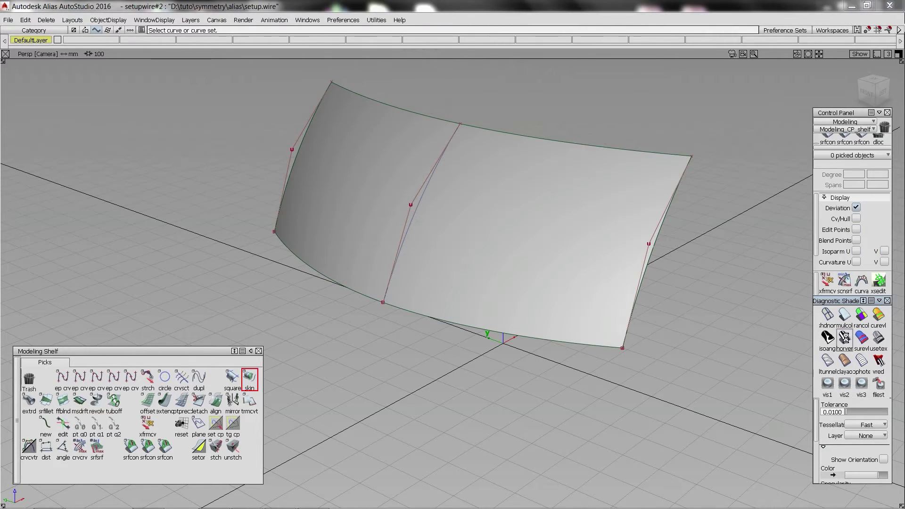
Inspect the skinned surface with the horizontal/vertical stripe shader and the Showroom reflection map from several angles.
{"action": "left_click", "coordinate": [845, 337]}
{"action": "left_click_drag", "start_coordinate": [324, 178], "coordinate": [391, 219], "text": "alt+shift"}
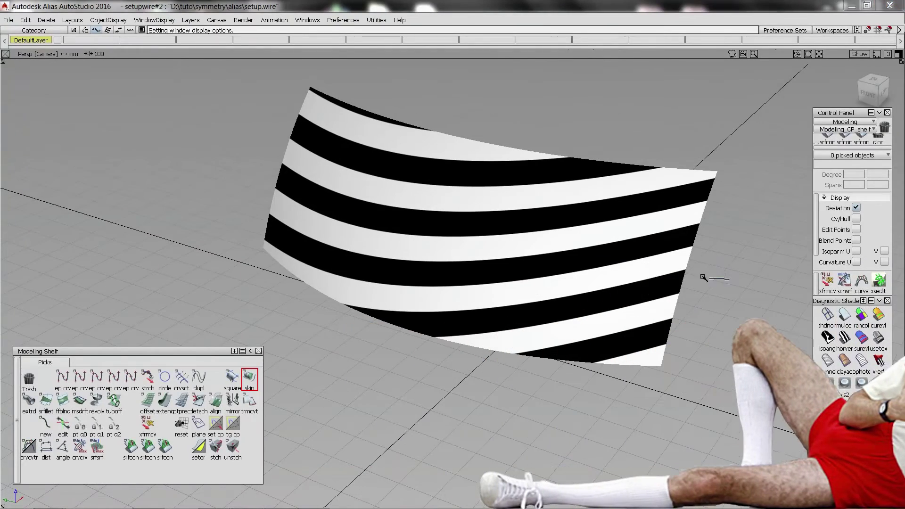
{"action": "right_click_drag", "start_coordinate": [703, 277], "coordinate": [694, 277], "text": "ctrl+shift"}
{"action": "left_click", "coordinate": [844, 314]}
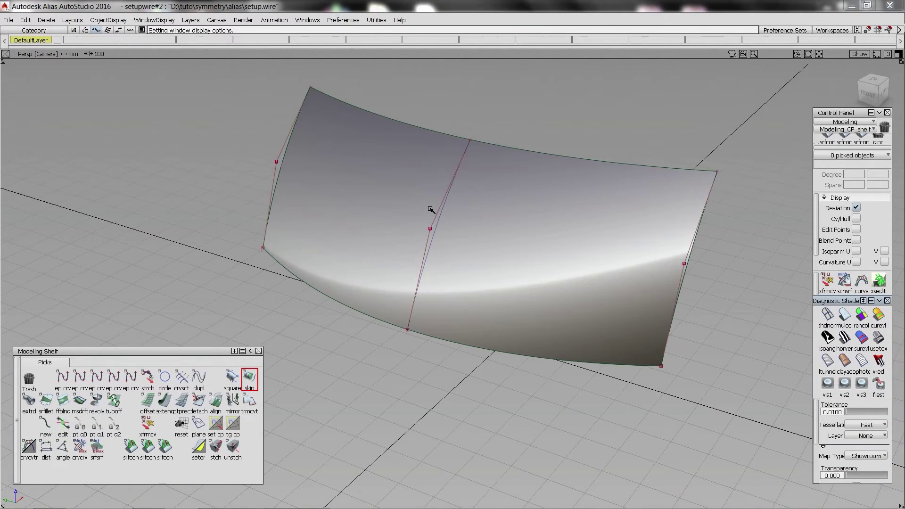
{"action": "right_click_drag", "start_coordinate": [430, 209], "coordinate": [403, 239], "text": "alt+shift"}
{"action": "left_click_drag", "start_coordinate": [402, 239], "coordinate": [581, 368], "text": "alt+shift"}
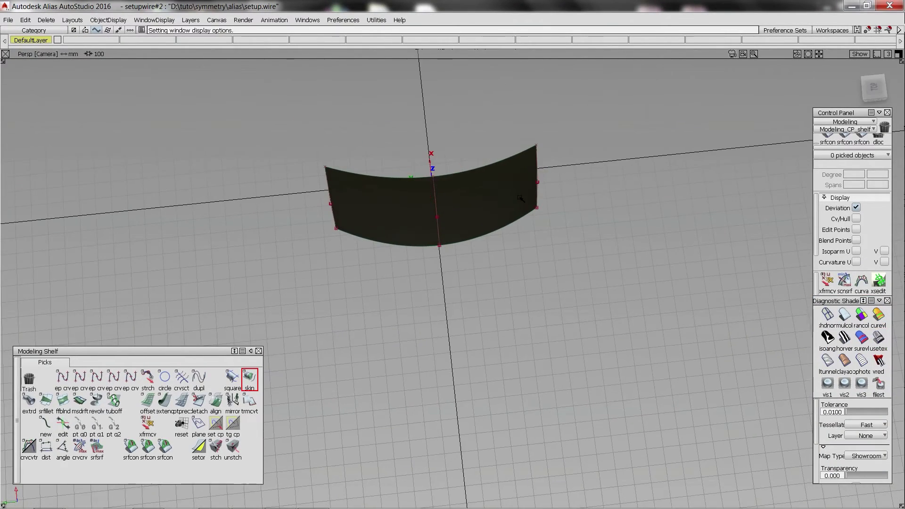
Pick the lower end CVs of both outer curves and move them together slightly along the X axis.
{"action": "mouse_move", "coordinate": [536, 209]}
{"action": "left_mouse_down", "text": "alt+shift"}
{"action": "mouse_move", "coordinate": [519, 222]}
{"action": "mouse_move", "coordinate": [403, 137]}
{"action": "mouse_move", "coordinate": [399, 173]}
{"action": "left_mouse_up", "text": "alt+shift"}
{"action": "mouse_move", "coordinate": [399, 173]}
{"action": "right_mouse_down", "text": "alt+shift"}
{"action": "mouse_move", "coordinate": [460, 205]}
{"action": "mouse_move", "coordinate": [412, 196]}
{"action": "right_mouse_up", "text": "alt+shift"}
{"action": "left_click_drag", "start_coordinate": [412, 195], "coordinate": [358, 197], "text": "ctrl+shift"}
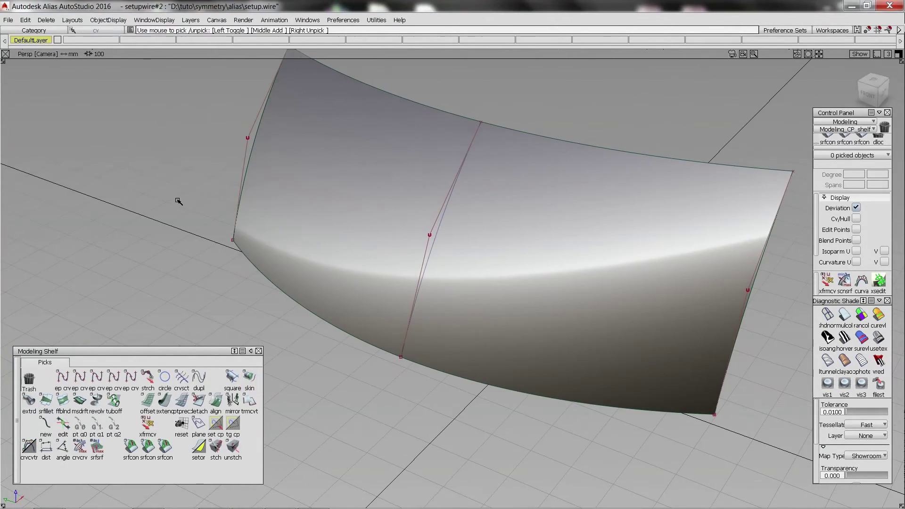
{"action": "left_click_drag", "start_coordinate": [190, 210], "coordinate": [267, 244]}
{"action": "left_click_drag", "start_coordinate": [680, 378], "coordinate": [720, 426]}
{"action": "right_click_drag", "start_coordinate": [719, 426], "coordinate": [548, 413], "text": "alt+shift"}
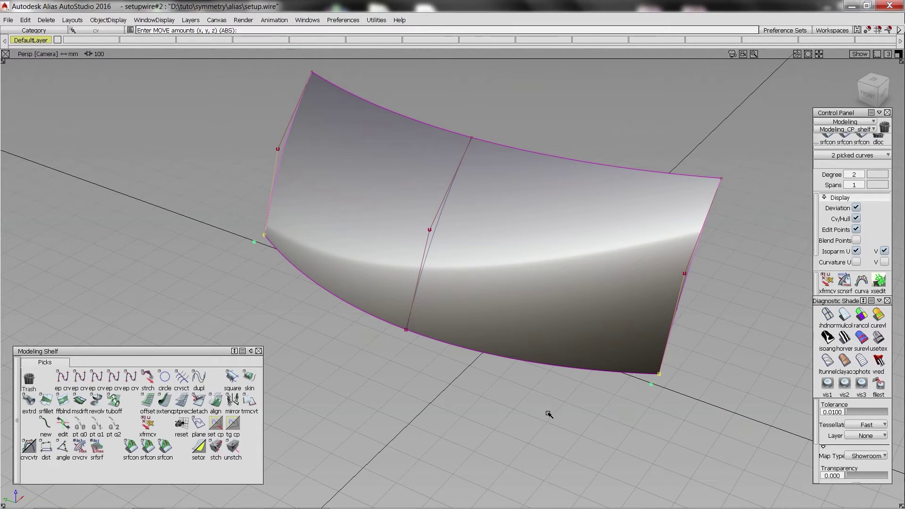
{"action": "left_click_drag", "start_coordinate": [548, 412], "coordinate": [492, 415]}
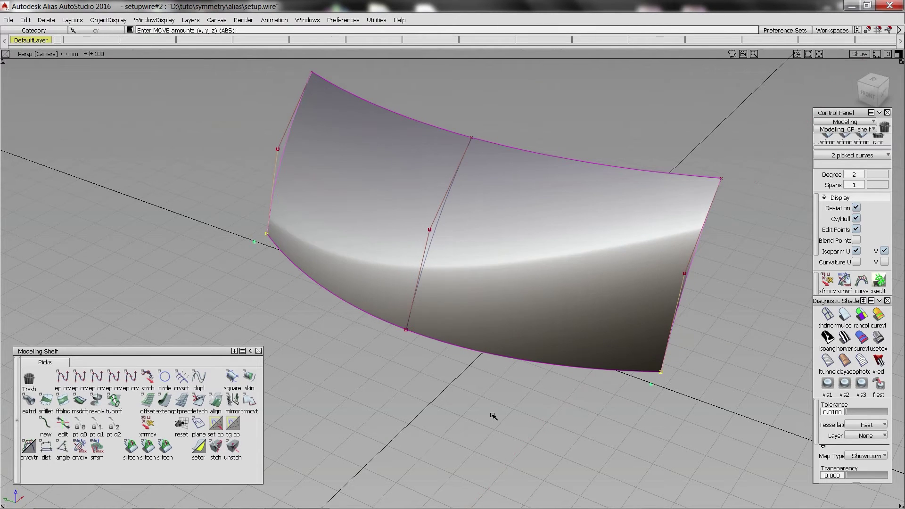
Place the transform pivot of the picked CVs on the symmetry axis in front of the surface and transform both lower corners from it.
{"action": "right_click_drag", "start_coordinate": [493, 415], "coordinate": [478, 403], "text": "ctrl+shift"}
{"action": "middle_click_drag", "start_coordinate": [477, 404], "coordinate": [435, 399], "text": "ctrl+shift"}
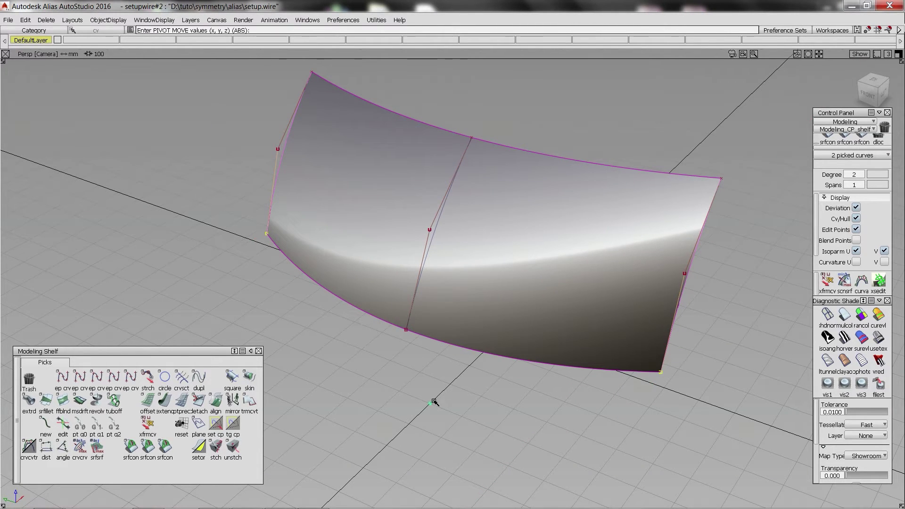
{"action": "right_click_drag", "start_coordinate": [412, 377], "coordinate": [446, 381], "text": "ctrl+shift"}
{"action": "mouse_move", "coordinate": [406, 368]}
{"action": "middle_mouse_down"}
{"action": "mouse_move", "coordinate": [419, 372]}
{"action": "mouse_move", "coordinate": [399, 374]}
{"action": "middle_mouse_up"}
{"action": "left_click_drag", "start_coordinate": [534, 364], "coordinate": [551, 341], "text": "alt+shift"}
Move only the lower end CV of one outer curve to reshape that corner of the skinned surface, and check the shading.
{"action": "left_click_drag", "start_coordinate": [615, 344], "coordinate": [677, 428]}
{"action": "right_click_drag", "start_coordinate": [698, 352], "coordinate": [701, 321], "text": "ctrl+shift"}
{"action": "left_click_drag", "start_coordinate": [722, 341], "coordinate": [637, 376]}
{"action": "left_click_drag", "start_coordinate": [341, 230], "coordinate": [376, 311], "text": "alt+shift"}
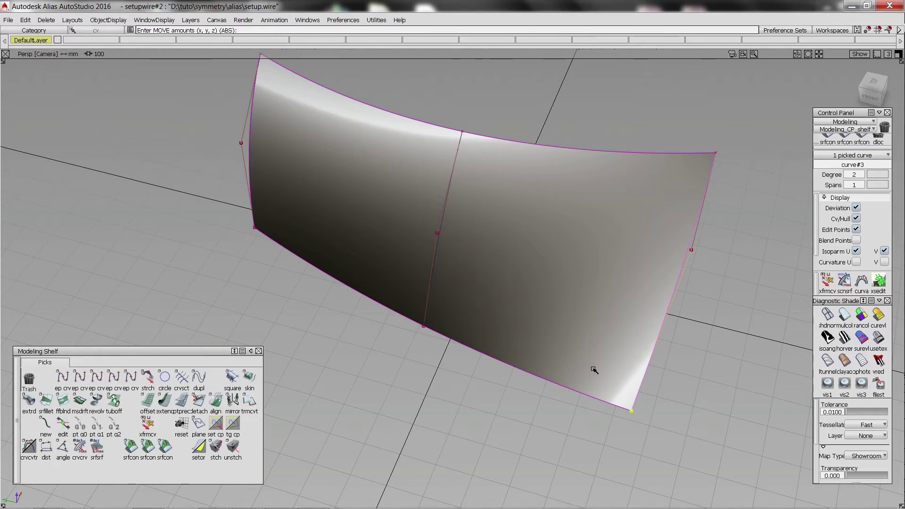
{"action": "left_click_drag", "start_coordinate": [481, 326], "coordinate": [339, 264], "text": "alt+shift"}
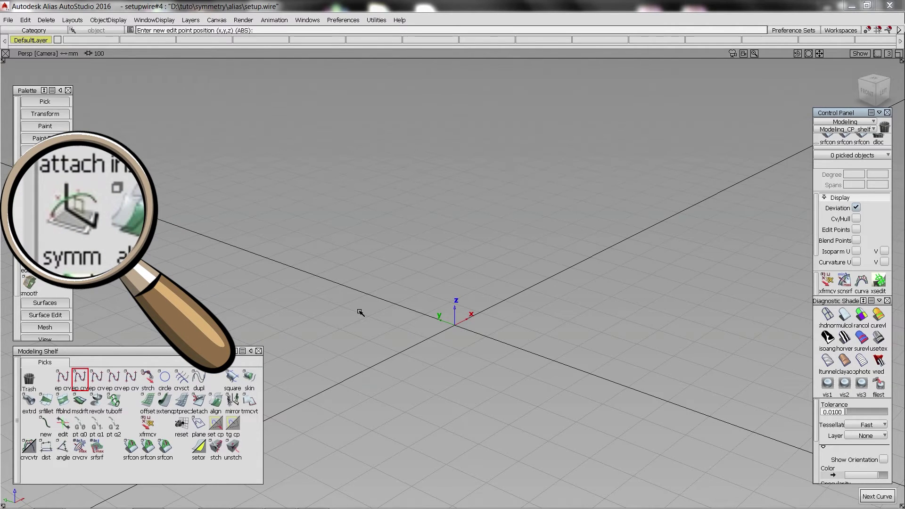
Draw a grid-snapped degree 2 edit-point curve across the Y axis on one side of the symmetry plane and raise it vertically.
{"action": "left_click", "coordinate": [340, 304], "text": "alt"}
{"action": "left_click", "coordinate": [470, 270], "text": "alt"}
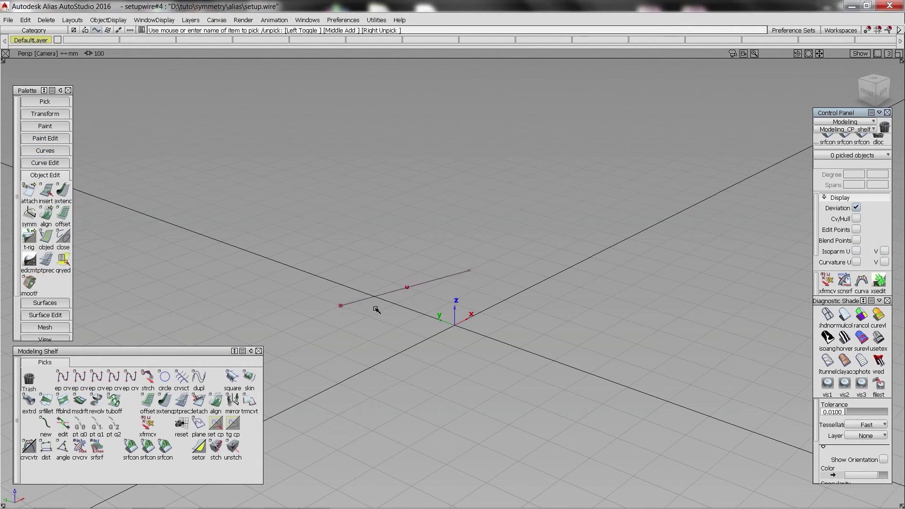
{"action": "left_click", "coordinate": [378, 296]}
{"action": "left_click_drag", "start_coordinate": [424, 244], "coordinate": [425, 201]}
Draw a second grid-snapped degree 2 curve on the opposite side and bow both curves upward by lifting their middle CVs.
{"action": "left_click", "coordinate": [80, 378]}
{"action": "left_click", "coordinate": [501, 393], "text": "alt"}
{"action": "left_click", "coordinate": [674, 357], "text": "alt"}
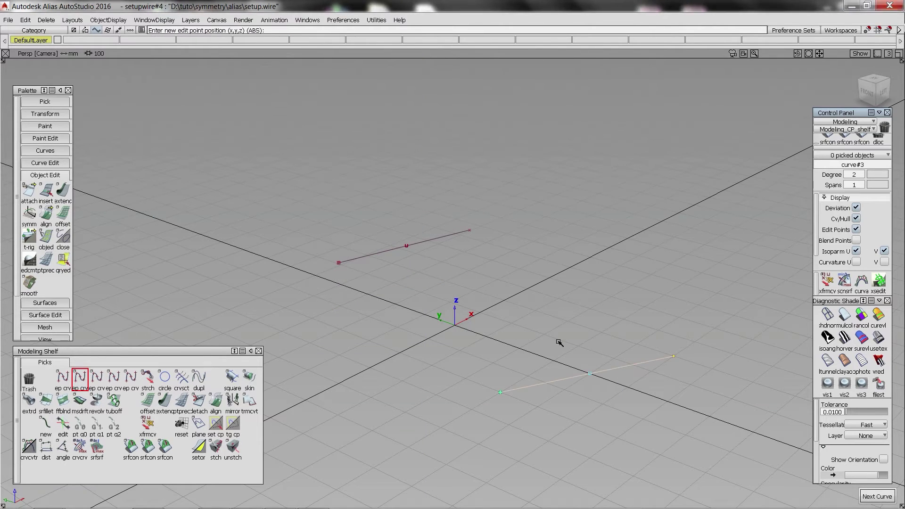
{"action": "left_click", "coordinate": [469, 231]}
{"action": "left_click", "coordinate": [589, 374]}
{"action": "right_click_drag", "start_coordinate": [598, 332], "coordinate": [598, 325]}
Draw two degree 2 curves joining the front ends and the rear ends of the bowed curves, snapped to their endpoints.
{"action": "left_click", "coordinate": [80, 378]}
{"action": "left_click", "coordinate": [338, 263], "text": "ctrl"}
{"action": "left_click", "coordinate": [500, 392], "text": "ctrl"}
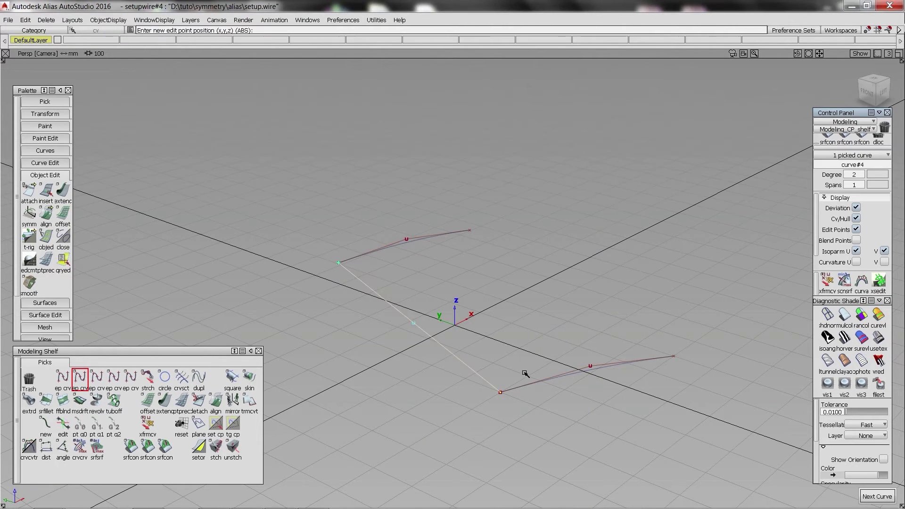
{"action": "left_click", "coordinate": [877, 496]}
{"action": "left_click", "coordinate": [470, 230], "text": "ctrl"}
{"action": "left_click", "coordinate": [674, 356], "text": "ctrl"}
Build a square surface from the four boundary curves and shade it with the Showroom reflection map.
{"action": "left_click", "coordinate": [232, 377]}
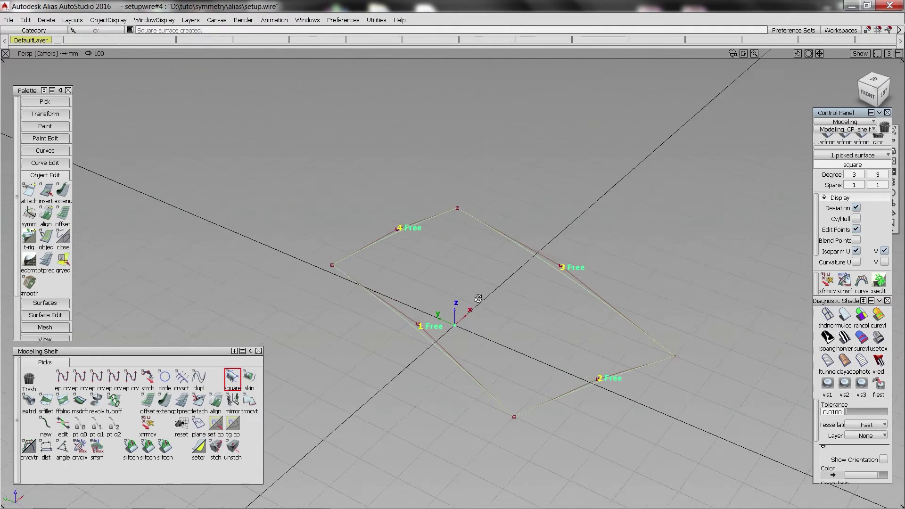
{"action": "left_click_drag", "start_coordinate": [478, 299], "coordinate": [488, 298], "text": "alt+shift"}
{"action": "left_click_drag", "start_coordinate": [472, 278], "coordinate": [392, 170], "text": "ctrl+shift"}
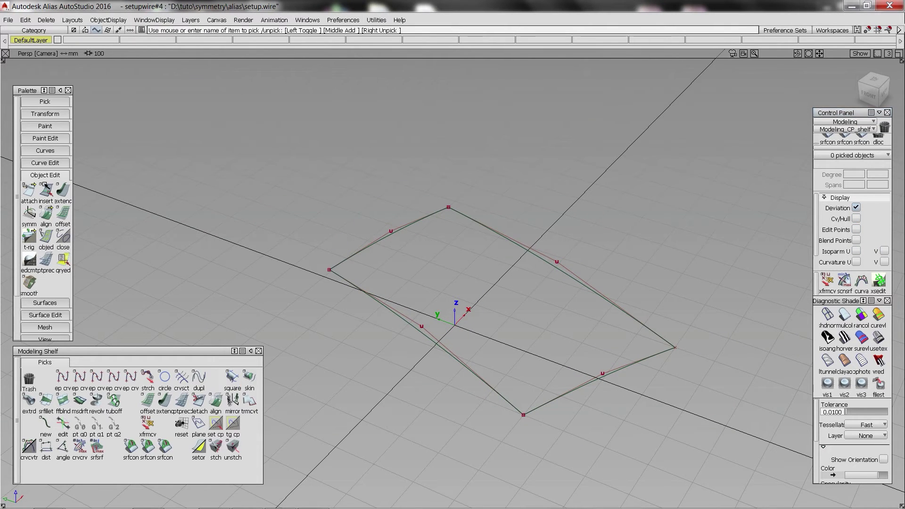
{"action": "left_click", "coordinate": [881, 336]}
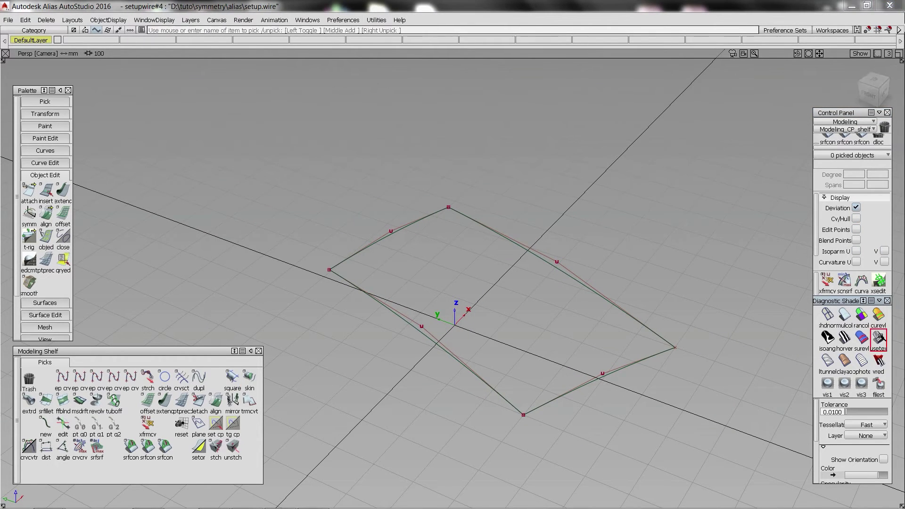
{"action": "mouse_move", "coordinate": [513, 203]}
{"action": "left_mouse_down", "text": "alt+shift"}
{"action": "mouse_move", "coordinate": [511, 231]}
{"action": "mouse_move", "coordinate": [559, 288]}
{"action": "left_mouse_up", "text": "alt+shift"}
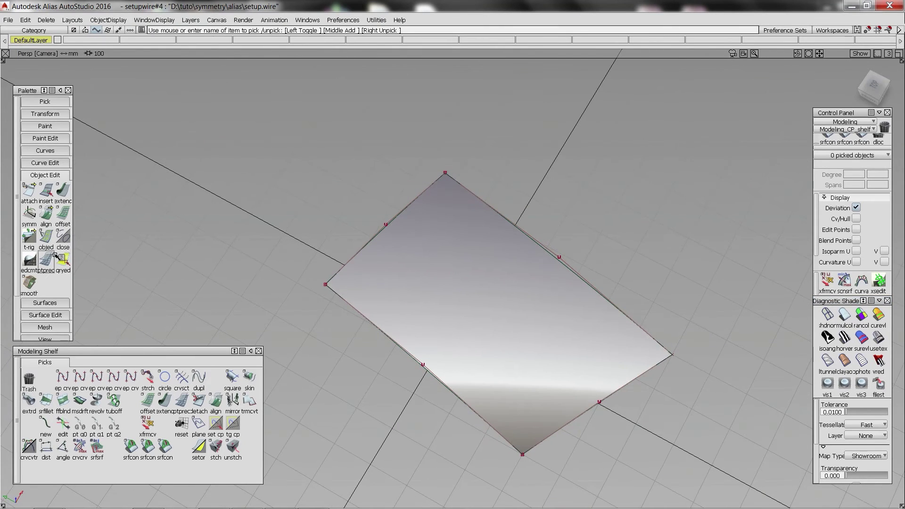
Apply the Symmetric Modeling constraint to the square surface, accepting the removal of its construction history.
{"action": "left_click", "coordinate": [29, 215]}
{"action": "left_click", "coordinate": [414, 280]}
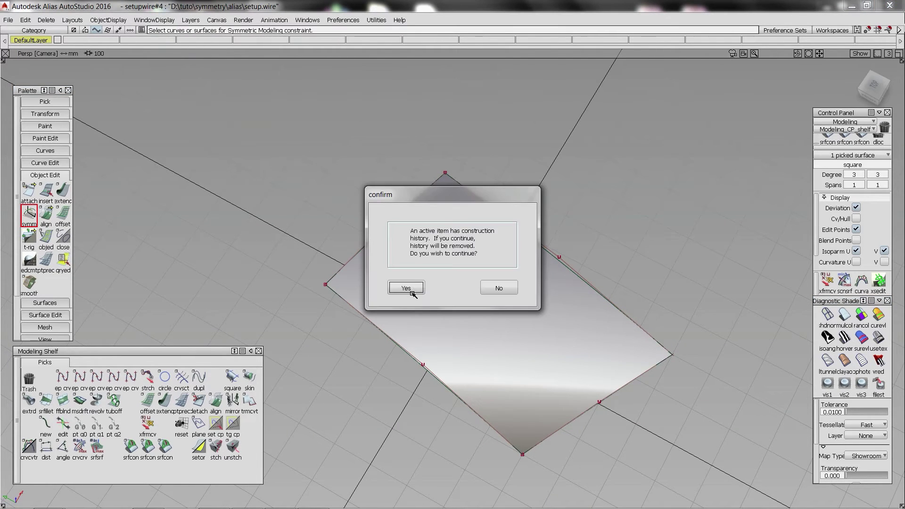
{"action": "left_click", "coordinate": [408, 288]}
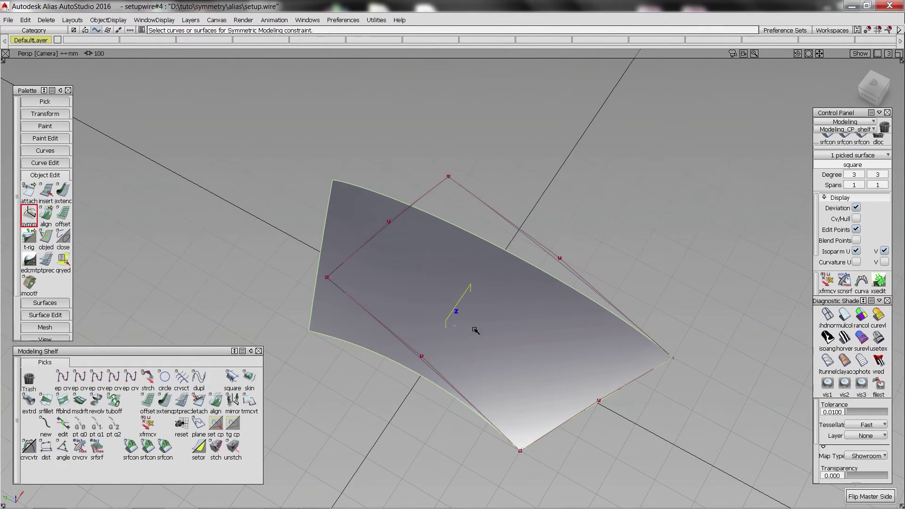
Delete the four construction curves, keeping only the symmetric surface.
{"action": "left_click_drag", "start_coordinate": [340, 166], "coordinate": [347, 162], "text": "ctrl+shift"}
{"action": "left_click_drag", "start_coordinate": [352, 161], "coordinate": [729, 447]}
{"action": "key", "text": "Delete"}
{"action": "left_click", "coordinate": [408, 280]}
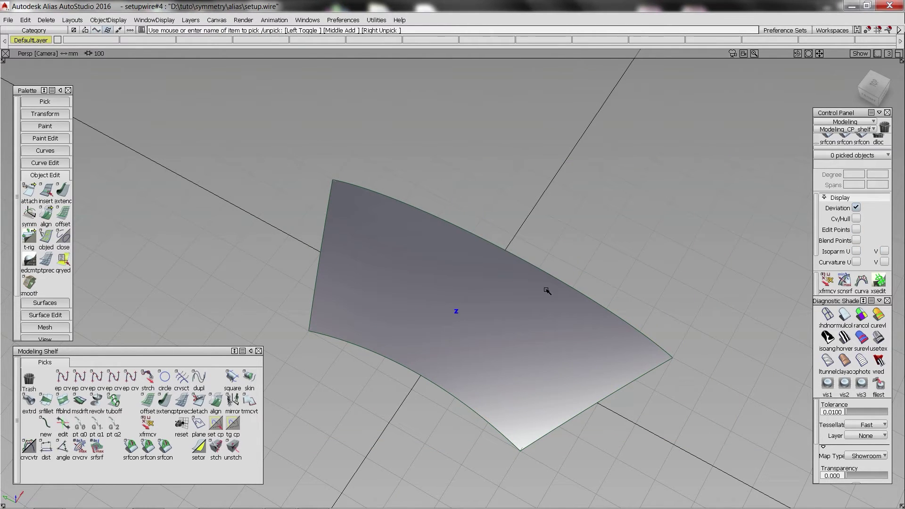
Display the CVs and hulls of the symmetric surface.
{"action": "left_click", "coordinate": [546, 289]}
{"action": "left_click", "coordinate": [856, 217]}
{"action": "left_click_drag", "start_coordinate": [687, 267], "coordinate": [728, 246], "text": "alt+shift"}
{"action": "left_click_drag", "start_coordinate": [533, 323], "coordinate": [602, 316], "text": "ctrl+shift"}
Try moving CVs on the outer edge of the symmetric surface, and undo the last change.
{"action": "left_click", "coordinate": [606, 363]}
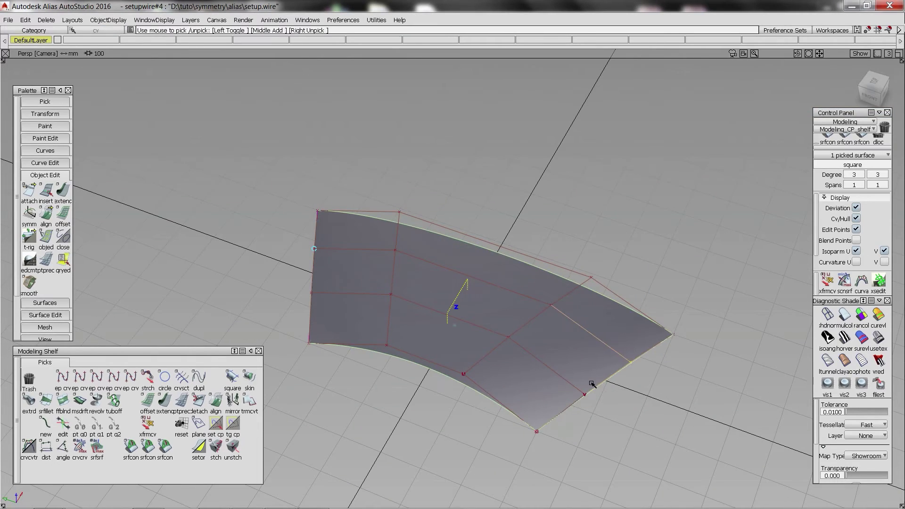
{"action": "left_click_drag", "start_coordinate": [687, 383], "coordinate": [533, 403], "text": "alt+shift"}
{"action": "left_click", "coordinate": [531, 397]}
{"action": "right_click_drag", "start_coordinate": [531, 399], "coordinate": [612, 333]}
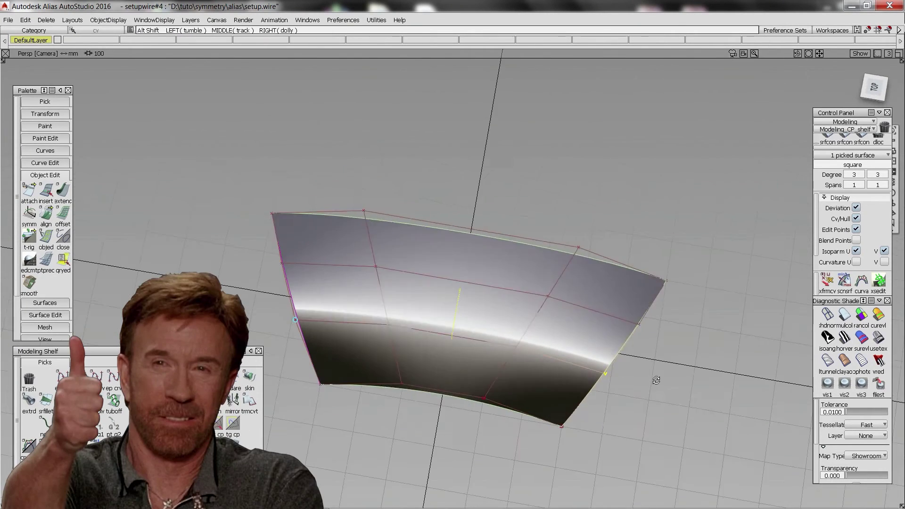
{"action": "left_click_drag", "start_coordinate": [655, 376], "coordinate": [643, 370], "text": "alt+shift"}
{"action": "key", "text": "ctrl+z"}
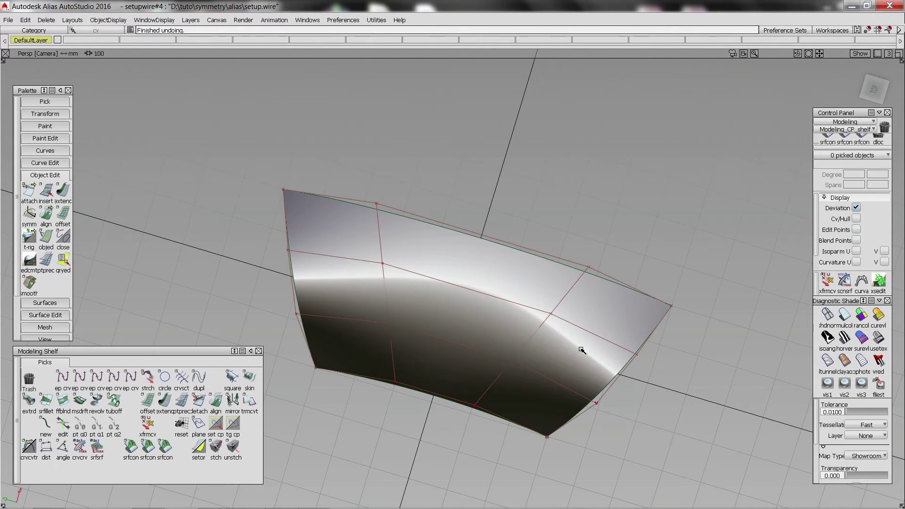
Bow the outer edges of the symmetric surface outward by moving the two middle CVs of one edge.
{"action": "left_click_drag", "start_coordinate": [582, 350], "coordinate": [672, 351], "text": "ctrl+shift"}
{"action": "left_click_drag", "start_coordinate": [626, 345], "coordinate": [659, 373]}
{"action": "middle_click_drag", "start_coordinate": [653, 409], "coordinate": [636, 302], "text": "ctrl+shift"}
{"action": "middle_click_drag", "start_coordinate": [629, 207], "coordinate": [626, 310]}
{"action": "left_click", "coordinate": [595, 406]}
{"action": "middle_click_drag", "start_coordinate": [596, 407], "coordinate": [609, 413]}
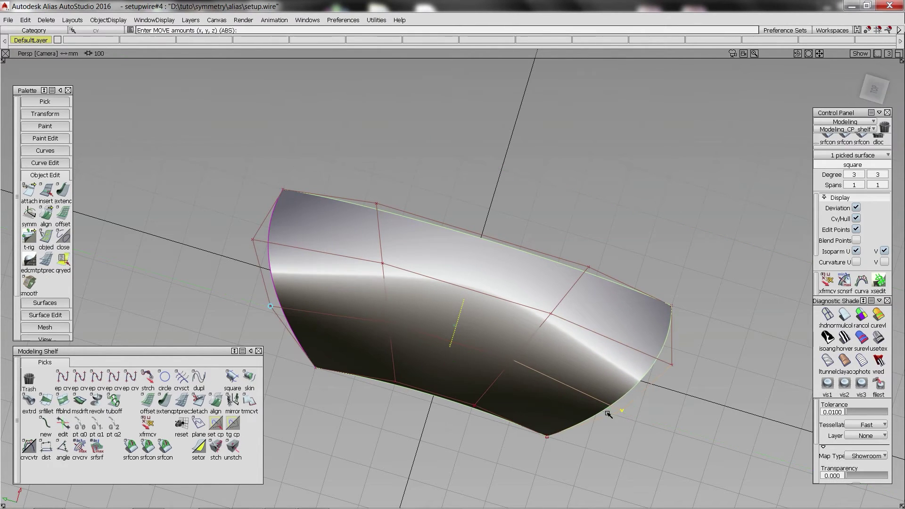
Adjust the surface CV vertically and check the reflection flow with the horizontal/vertical stripe shader.
{"action": "mouse_move", "coordinate": [530, 377]}
{"action": "left_mouse_down", "text": "ctrl+shift"}
{"action": "mouse_move", "coordinate": [523, 349]}
{"action": "mouse_move", "coordinate": [531, 377]}
{"action": "left_mouse_up", "text": "ctrl+shift"}
{"action": "middle_click_drag", "start_coordinate": [536, 375], "coordinate": [543, 345], "text": "ctrl+shift"}
{"action": "right_click_drag", "start_coordinate": [551, 340], "coordinate": [566, 365]}
{"action": "left_click_drag", "start_coordinate": [566, 365], "coordinate": [418, 266], "text": "alt+shift"}
{"action": "left_click", "coordinate": [843, 338]}
{"action": "mouse_move", "coordinate": [589, 299]}
{"action": "left_mouse_down", "text": "alt+shift"}
{"action": "mouse_move", "coordinate": [533, 344]}
{"action": "mouse_move", "coordinate": [684, 275]}
{"action": "mouse_move", "coordinate": [445, 267]}
{"action": "mouse_move", "coordinate": [466, 338]}
{"action": "mouse_move", "coordinate": [460, 238]}
{"action": "mouse_move", "coordinate": [448, 226]}
{"action": "left_mouse_up", "text": "alt+shift"}
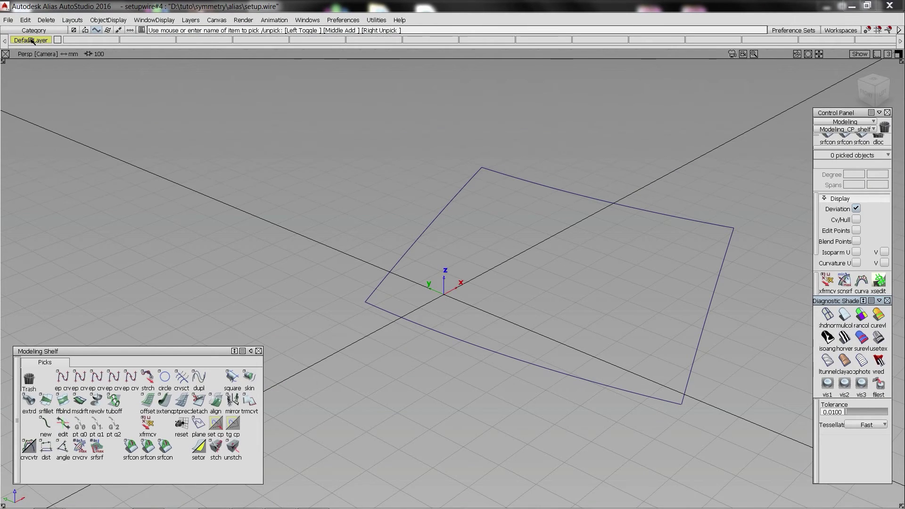
Turn on symmetry for the DefaultLayer and evaluate surface continuity along the edge on the symmetry plane.
{"action": "left_click_drag", "start_coordinate": [31, 41], "coordinate": [43, 84]}
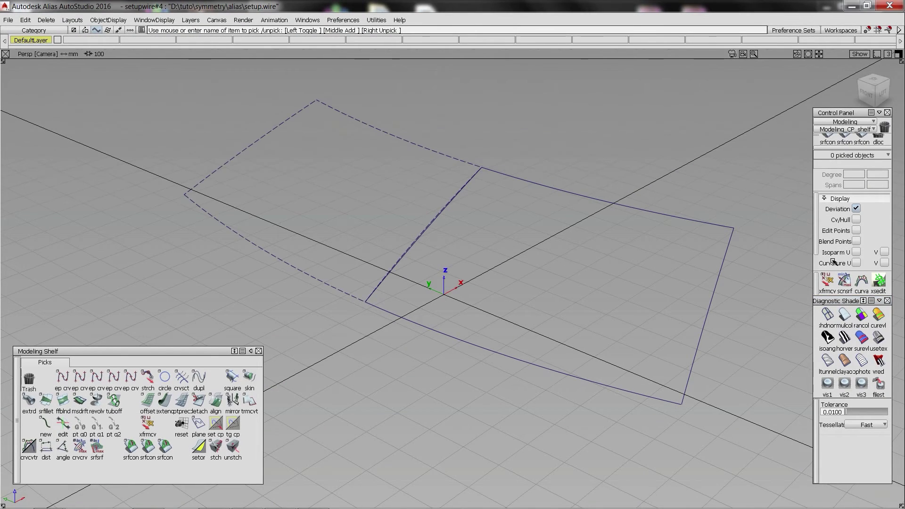
{"action": "left_click", "coordinate": [165, 446]}
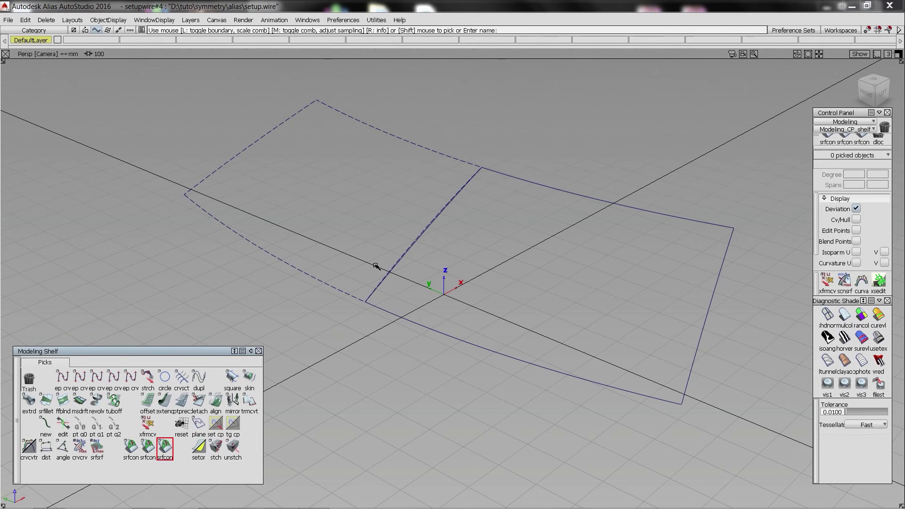
{"action": "left_click", "coordinate": [464, 183]}
Shade the mirrored surface with the Showroom reflection map and display the CVs and hulls of the modelled half.
{"action": "left_click", "coordinate": [878, 338]}
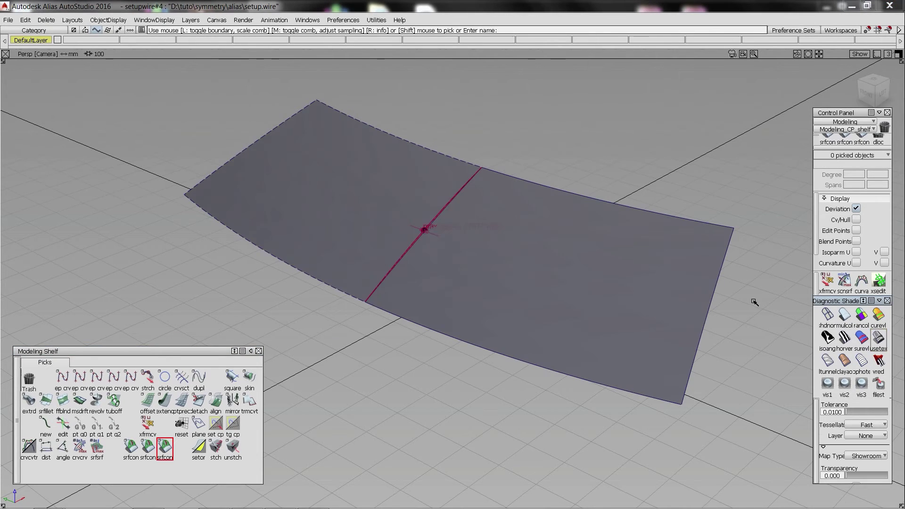
{"action": "left_click_drag", "start_coordinate": [427, 191], "coordinate": [546, 240], "text": "alt+shift"}
{"action": "left_click", "coordinate": [545, 241]}
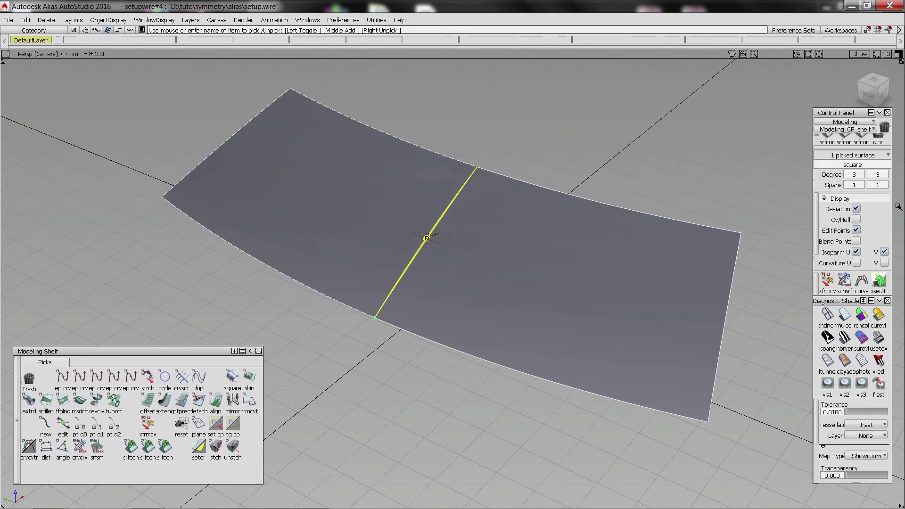
{"action": "left_click", "coordinate": [857, 220]}
{"action": "left_click", "coordinate": [496, 162]}
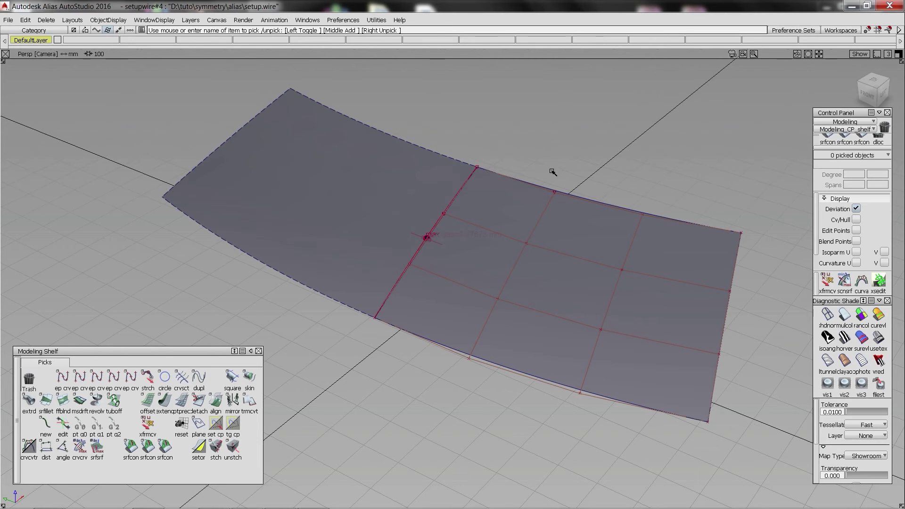
In the top view, pick the four CVs of the centre edge row and snap them onto the symmetry axis.
{"action": "key", "text": "F5"}
{"action": "left_click_drag", "start_coordinate": [196, 160], "coordinate": [617, 285], "text": "ctrl+shift"}
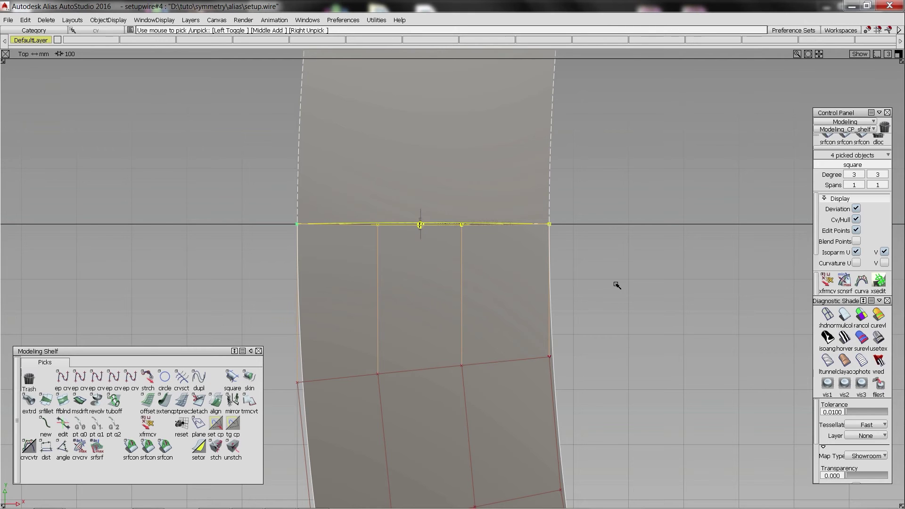
{"action": "left_click_drag", "start_coordinate": [616, 286], "coordinate": [613, 251], "text": "ctrl+shift"}
{"action": "mouse_move", "coordinate": [622, 236]}
{"action": "right_mouse_down", "text": "alt"}
{"action": "mouse_move", "coordinate": [608, 193]}
{"action": "mouse_move", "coordinate": [608, 233]}
{"action": "right_mouse_up", "text": "alt"}
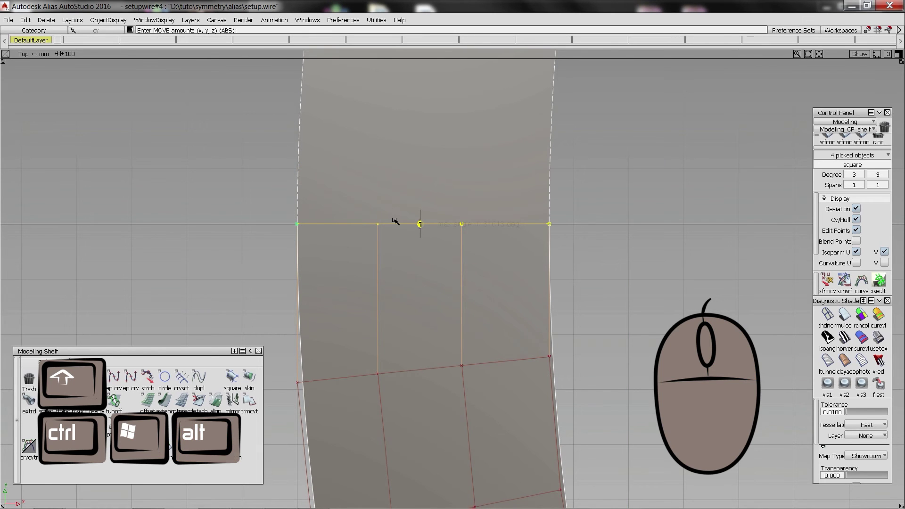
Pick the front-edge CV of the second row and, in the left view, snap it horizontally and vertically to the neighbouring centre-row CV.
{"action": "key", "text": "F8"}
{"action": "mouse_move", "coordinate": [474, 291]}
{"action": "left_mouse_down", "text": "ctrl+shift"}
{"action": "mouse_move", "coordinate": [473, 250]}
{"action": "mouse_move", "coordinate": [453, 236]}
{"action": "left_mouse_up", "text": "ctrl+shift"}
{"action": "left_click_drag", "start_coordinate": [414, 303], "coordinate": [495, 308], "text": "ctrl+shift"}
{"action": "left_click", "coordinate": [456, 347]}
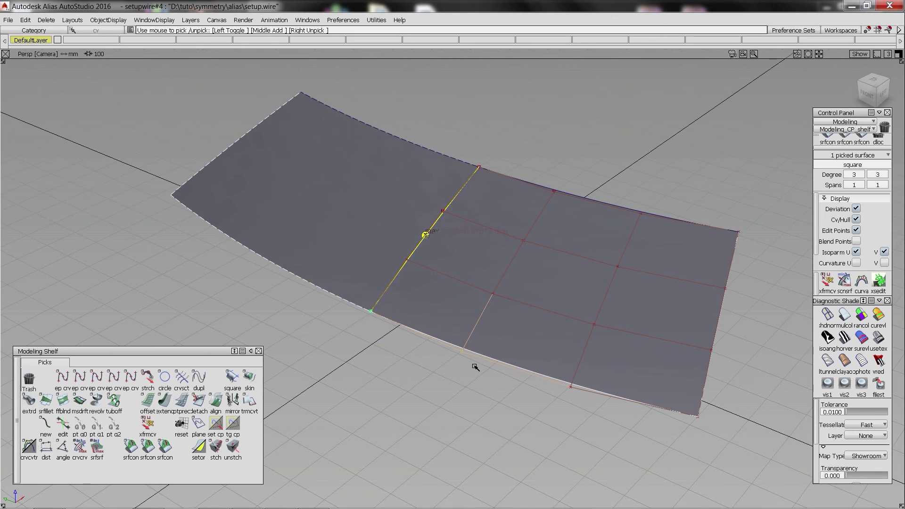
{"action": "key", "text": "F6"}
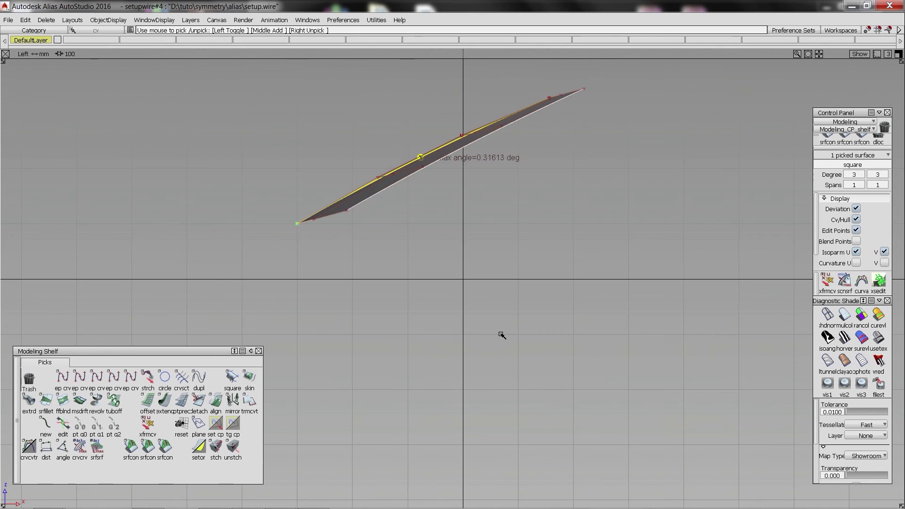
{"action": "right_click_drag", "start_coordinate": [299, 224], "coordinate": [323, 205], "text": "alt+shift"}
{"action": "middle_click_drag", "start_coordinate": [311, 255], "coordinate": [295, 209], "text": "ctrl+shift"}
{"action": "middle_click", "coordinate": [290, 227], "text": "ctrl"}
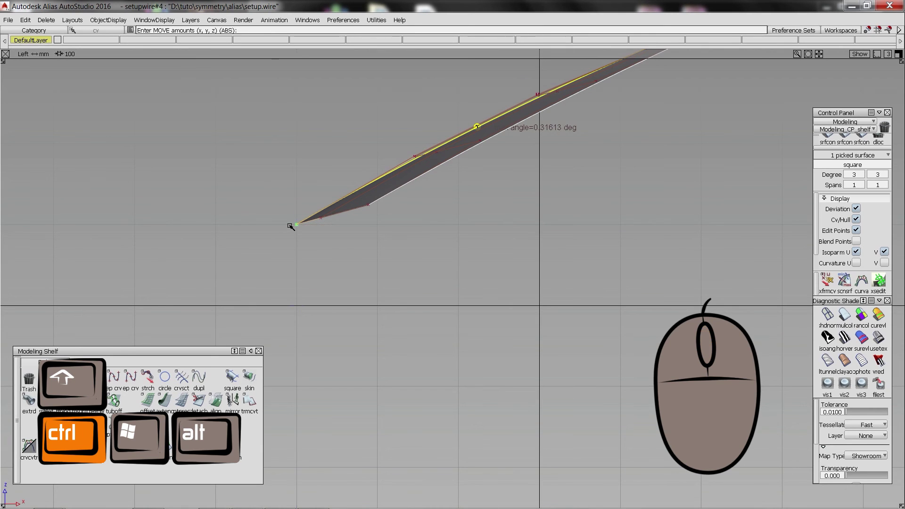
{"action": "right_click", "coordinate": [290, 226], "text": "ctrl"}
{"action": "right_click_drag", "start_coordinate": [422, 157], "coordinate": [473, 154], "text": "alt+shift"}
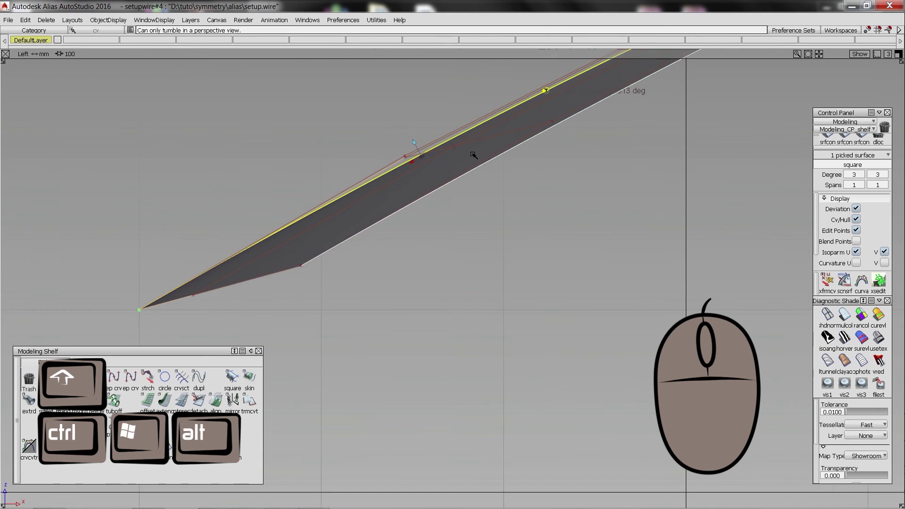
Pick the second-row CV square.u2v1 and snap it to the neighbouring centre-row CV in the left view.
{"action": "left_click_drag", "start_coordinate": [461, 192], "coordinate": [448, 116], "text": "ctrl+shift"}
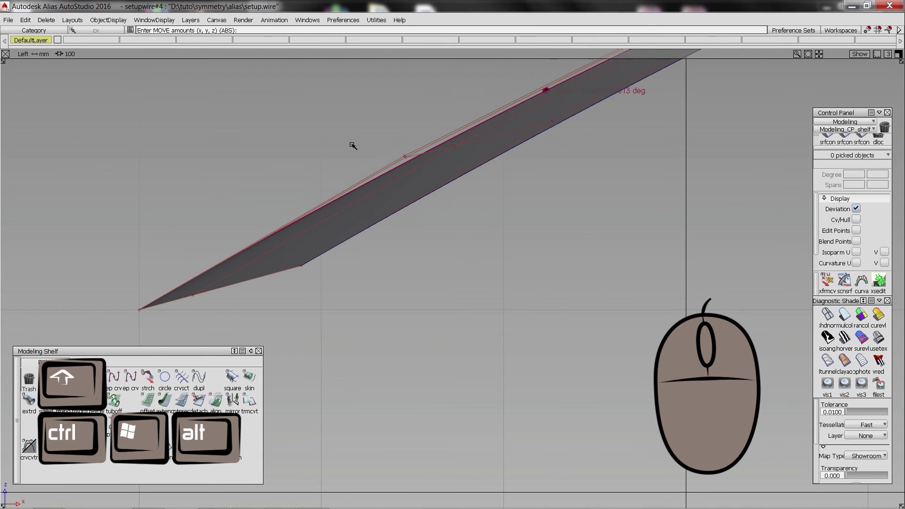
{"action": "left_click", "coordinate": [406, 158]}
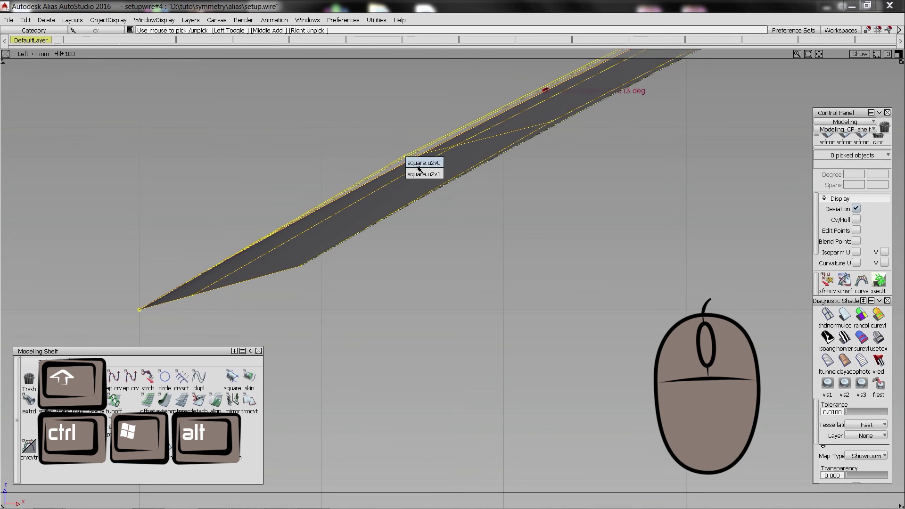
{"action": "left_click", "coordinate": [419, 174]}
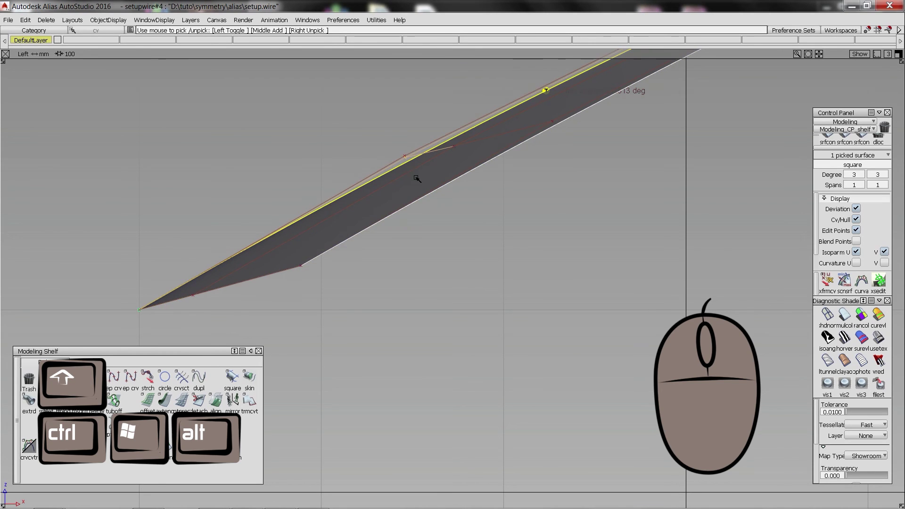
{"action": "right_click", "coordinate": [404, 136], "text": "ctrl"}
{"action": "middle_click_drag", "start_coordinate": [528, 135], "coordinate": [222, 311], "text": "alt+shift"}
Pick the next second-row CV farther along the surface and snap it horizontally and vertically to its neighbouring centre-row CV.
{"action": "left_click", "coordinate": [315, 211]}
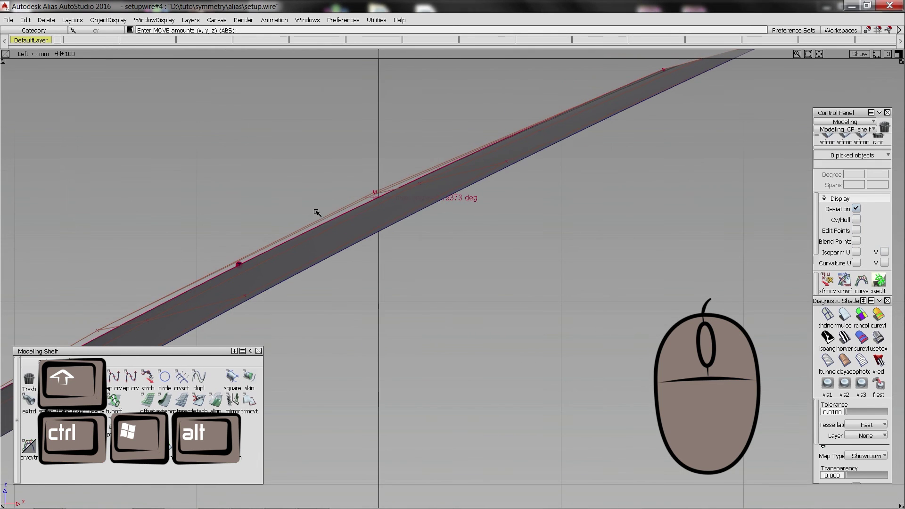
{"action": "left_click", "coordinate": [377, 193]}
{"action": "key", "text": "m"}
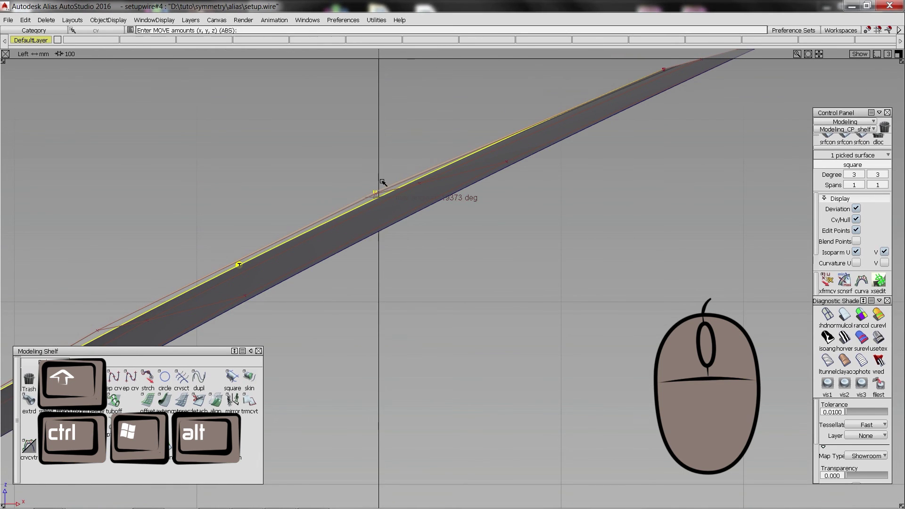
{"action": "middle_click", "coordinate": [379, 182], "text": "ctrl"}
{"action": "right_click", "coordinate": [378, 182], "text": "ctrl"}
{"action": "right_click_drag", "start_coordinate": [563, 122], "coordinate": [519, 188], "text": "alt+shift"}
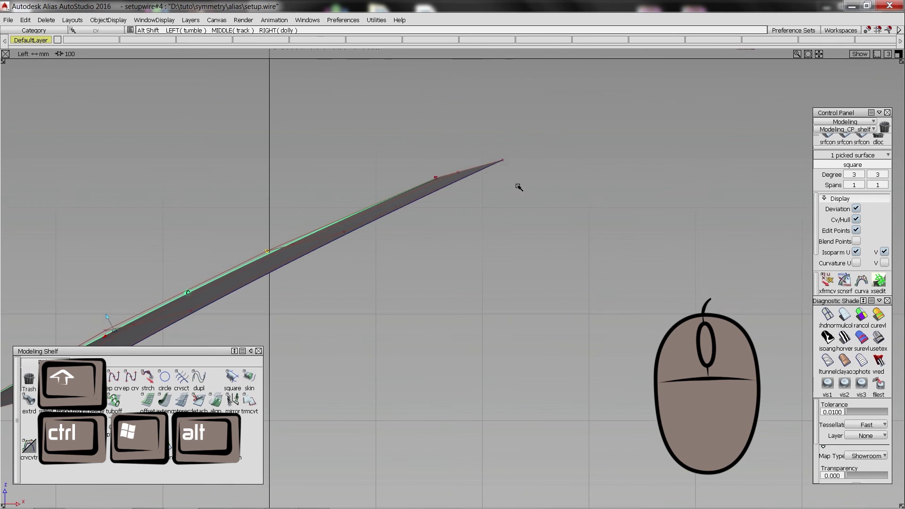
{"action": "middle_click_drag", "start_coordinate": [404, 206], "coordinate": [542, 182], "text": "alt+shift"}
In the perspective view, shade the mirrored surface with BW Horz zebra stripes and hide the modelled half's CVs and hulls.
{"action": "key", "text": "F8"}
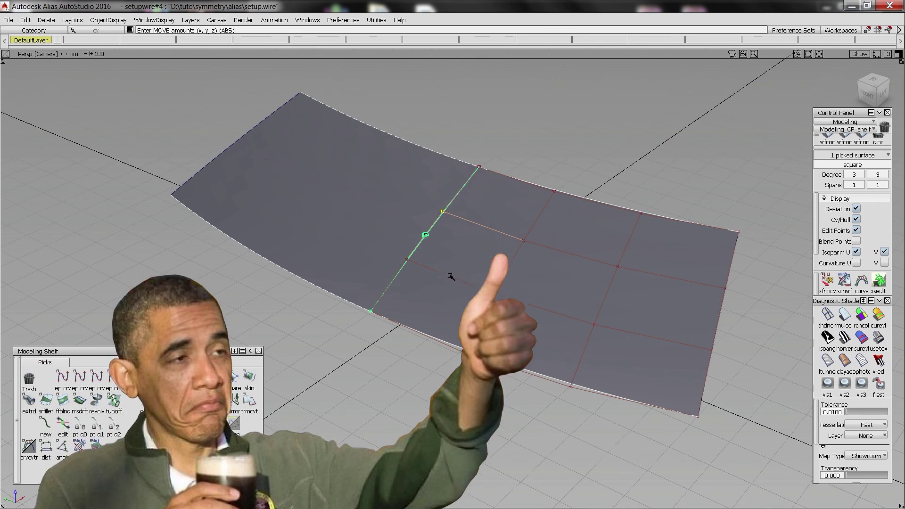
{"action": "left_click_drag", "start_coordinate": [451, 277], "coordinate": [481, 204], "text": "ctrl+shift"}
{"action": "left_click", "coordinate": [846, 337]}
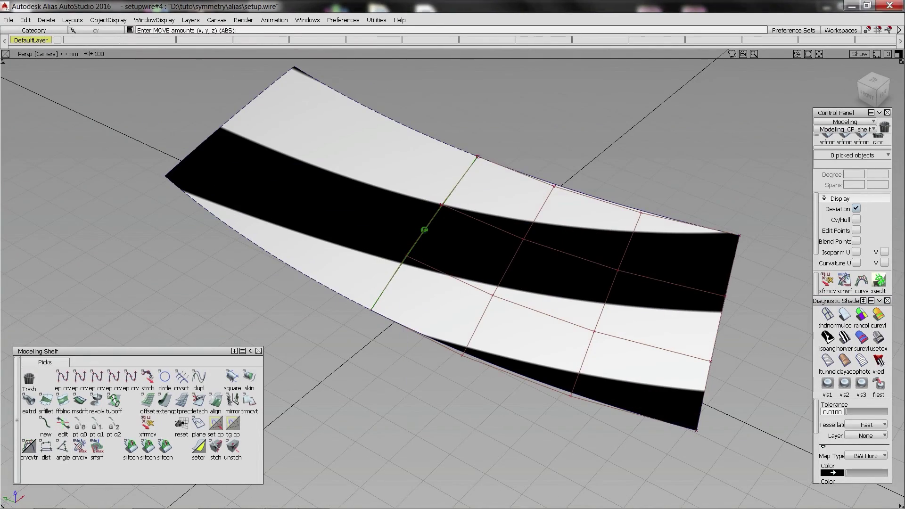
{"action": "left_click_drag", "start_coordinate": [669, 264], "coordinate": [707, 264], "text": "ctrl+shift"}
{"action": "left_click", "coordinate": [722, 276]}
{"action": "left_click", "coordinate": [856, 220]}
{"action": "left_click", "coordinate": [745, 277]}
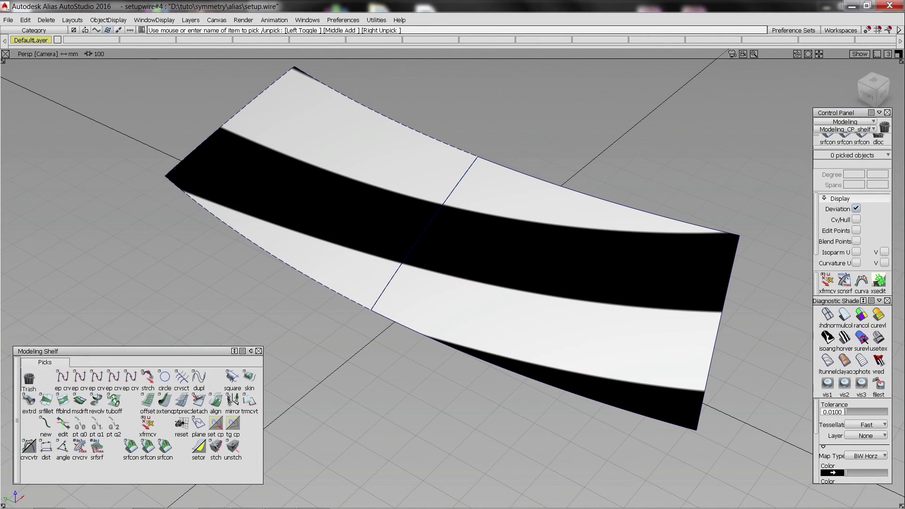